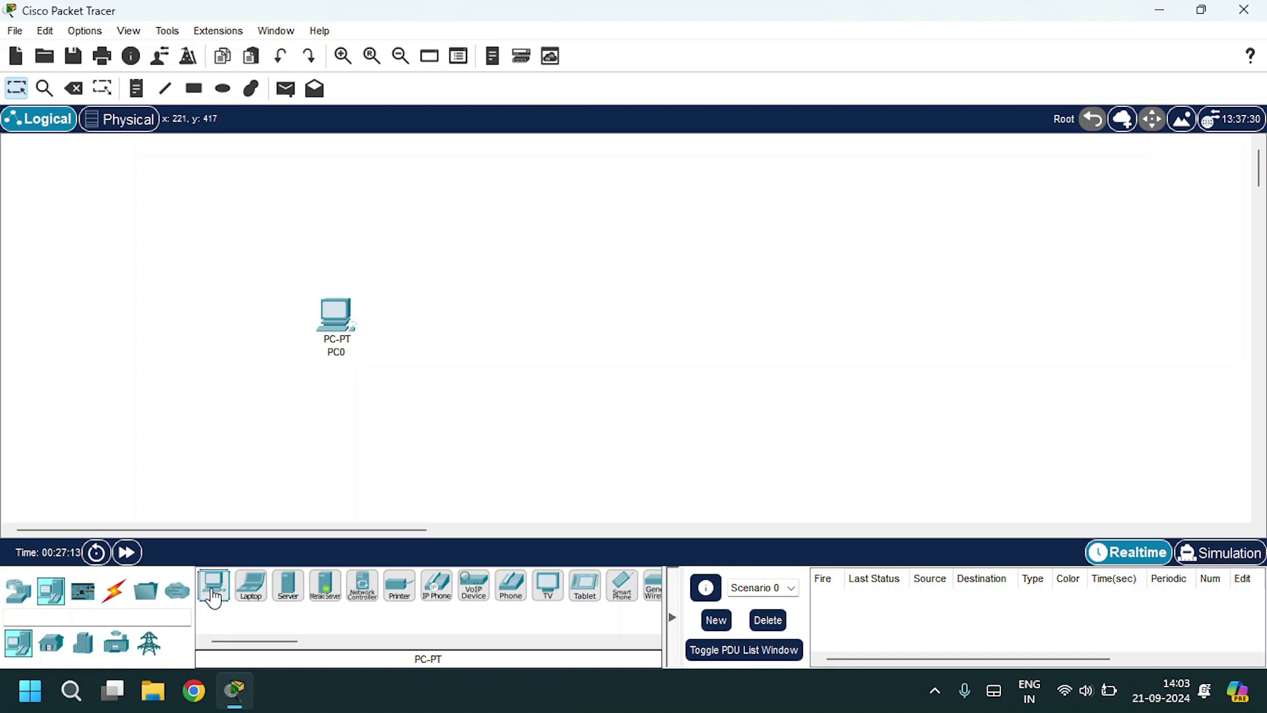
# Add a second PC below PC0 and place a Server-PT to the right of the two PCs in the workspace
pyautogui.click(214, 585)
pyautogui.click(327, 435)
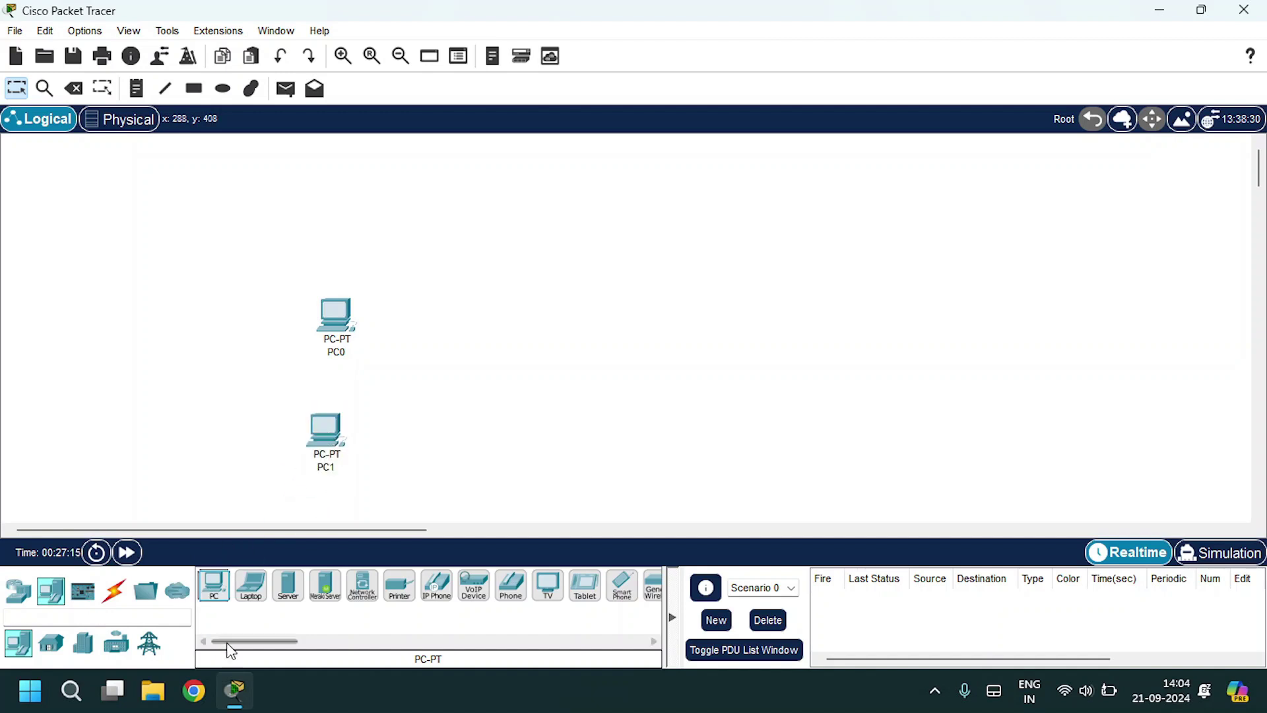
pyautogui.click(289, 585)
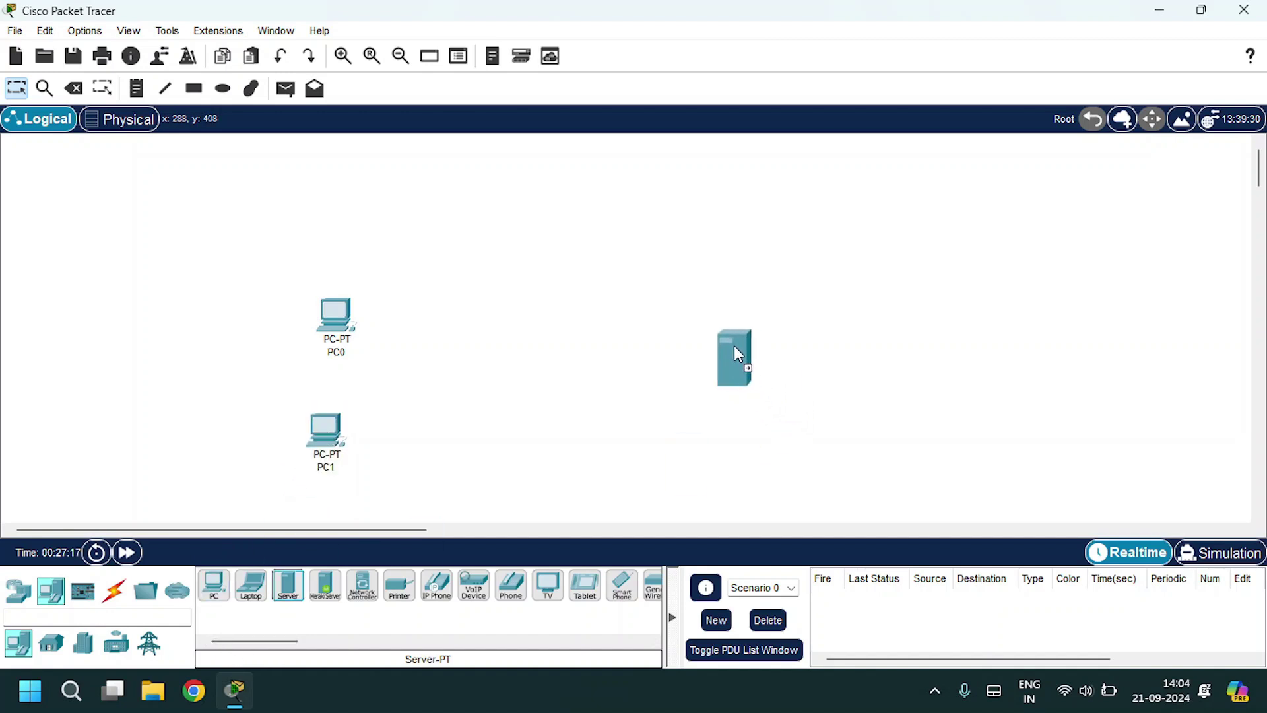
pyautogui.click(734, 346)
# Place a PT-Switch between the PCs and the server
pyautogui.click(18, 591)
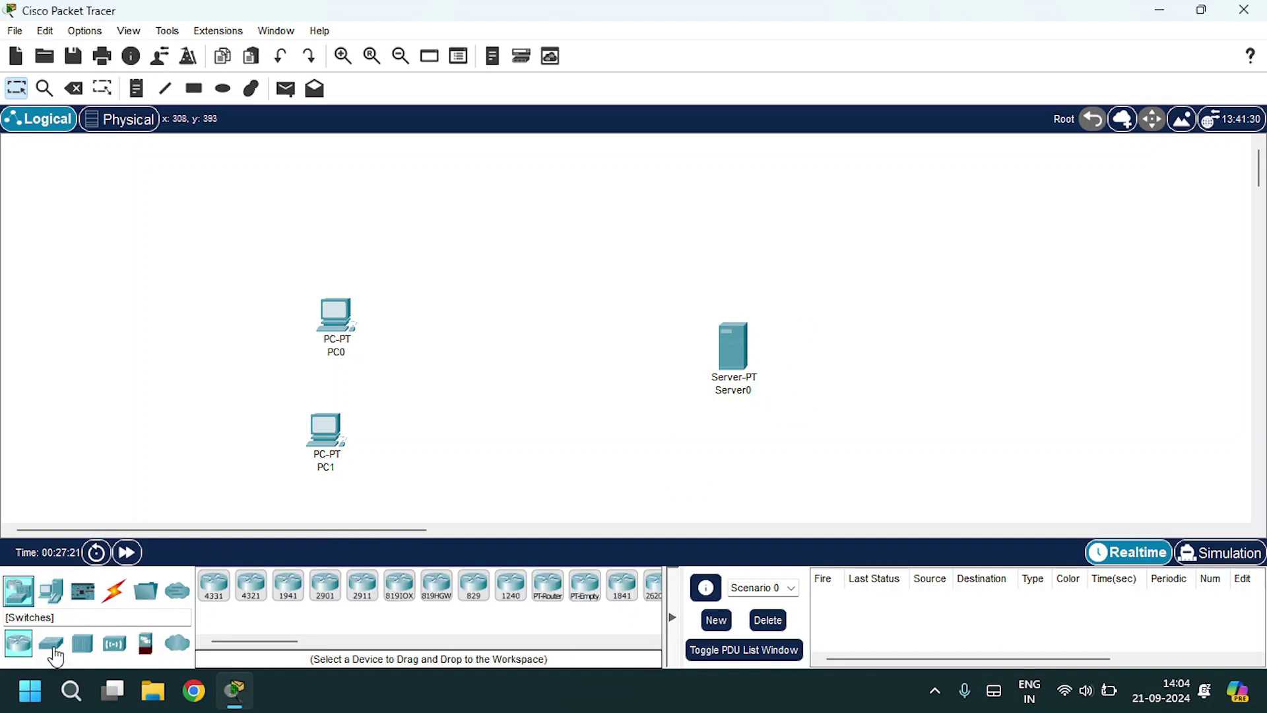
pyautogui.click(52, 644)
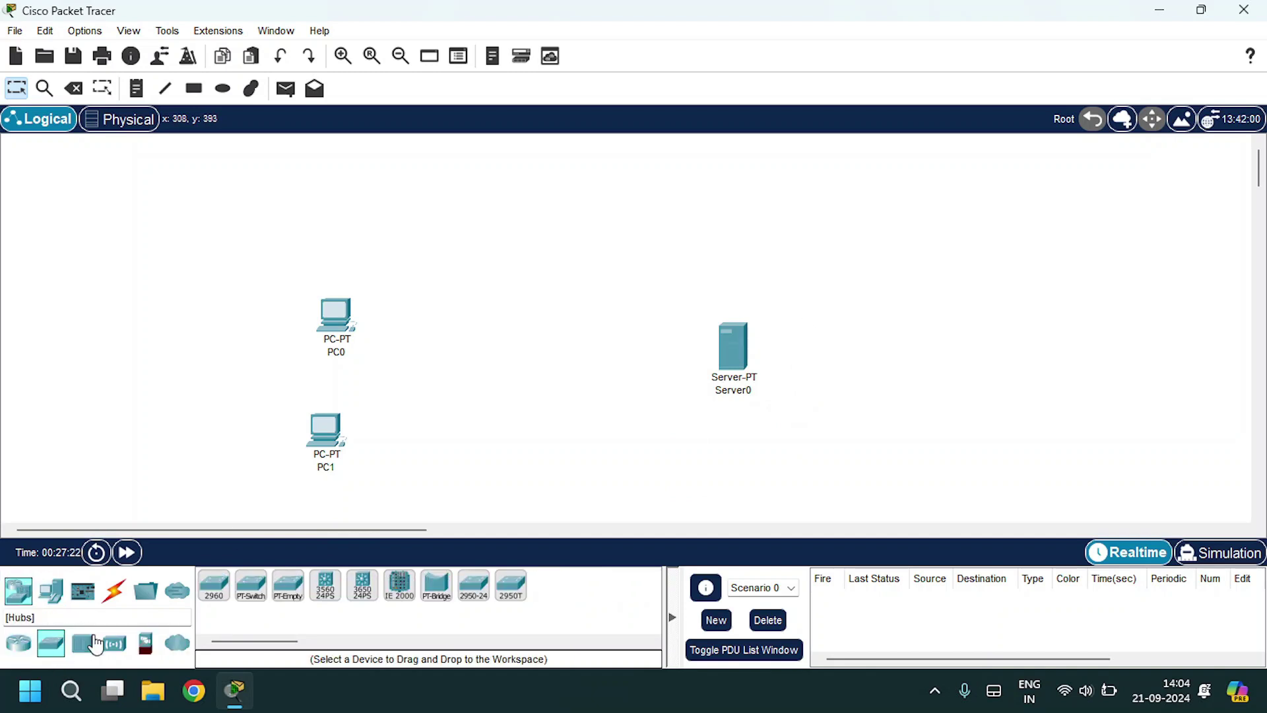
pyautogui.click(251, 586)
pyautogui.click(535, 378)
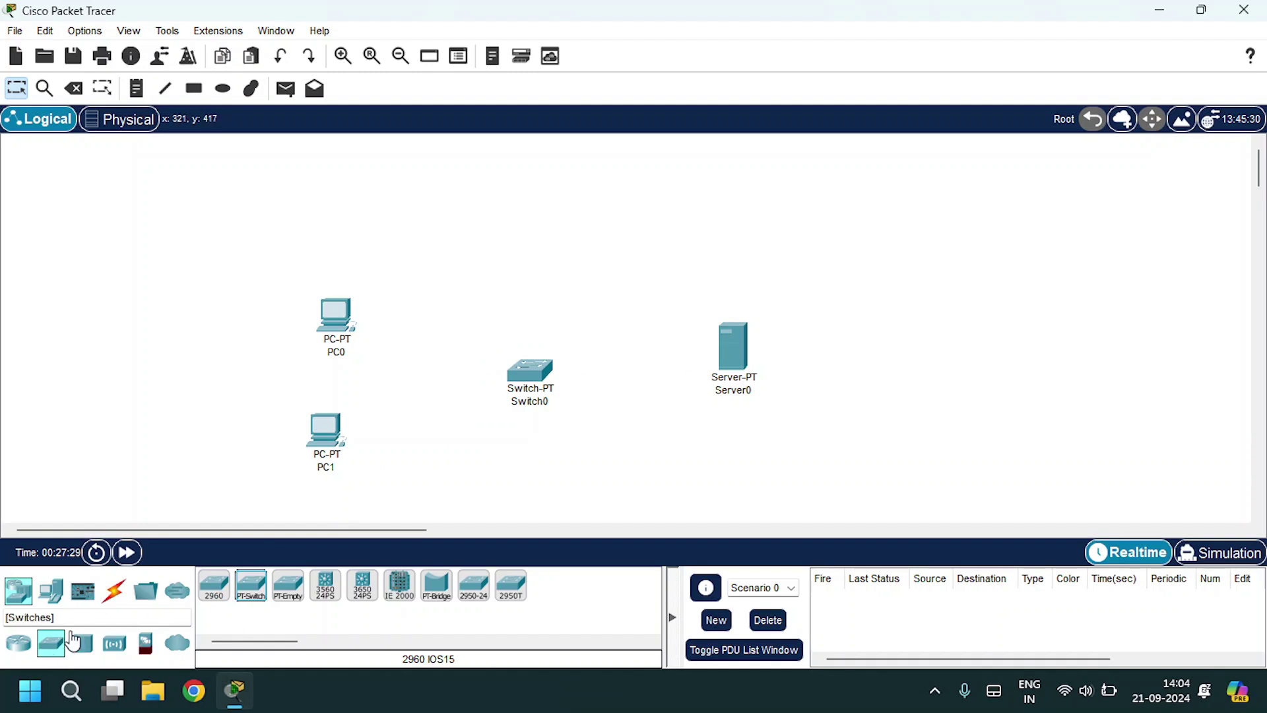
# Connect PC1 and PC0 to the switch using the automatically chosen connection type
pyautogui.click(113, 590)
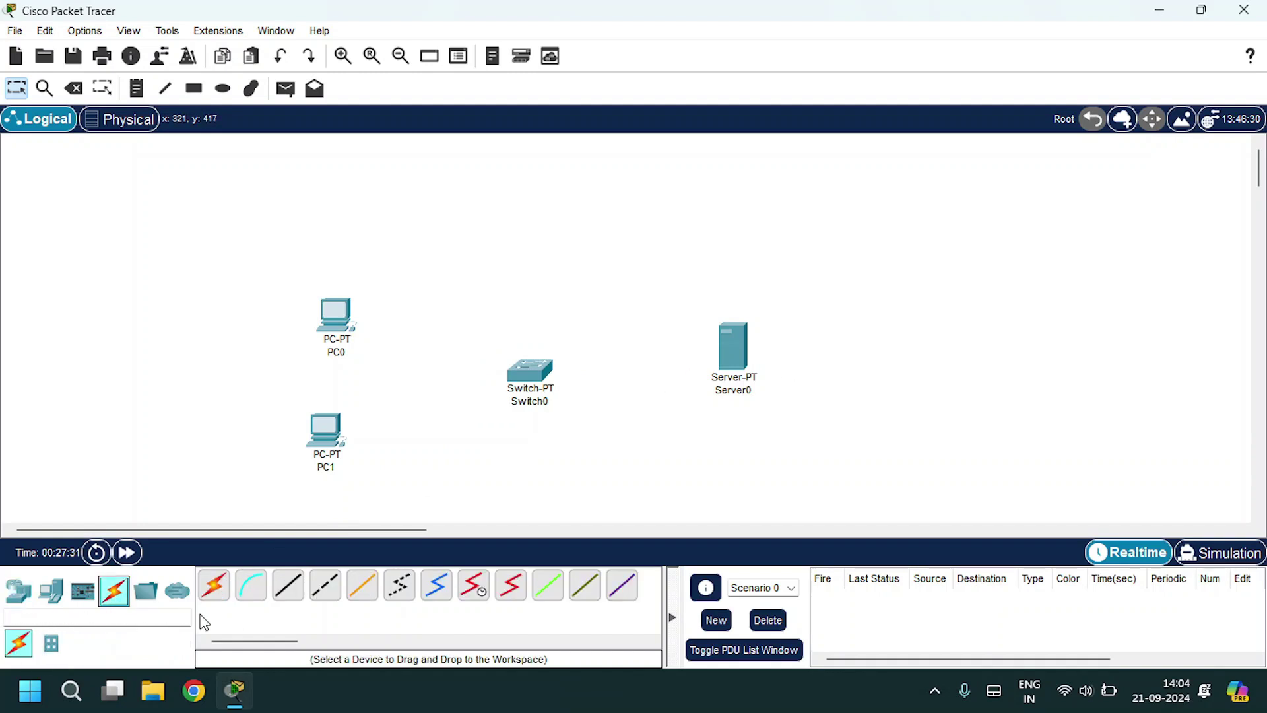
pyautogui.click(215, 589)
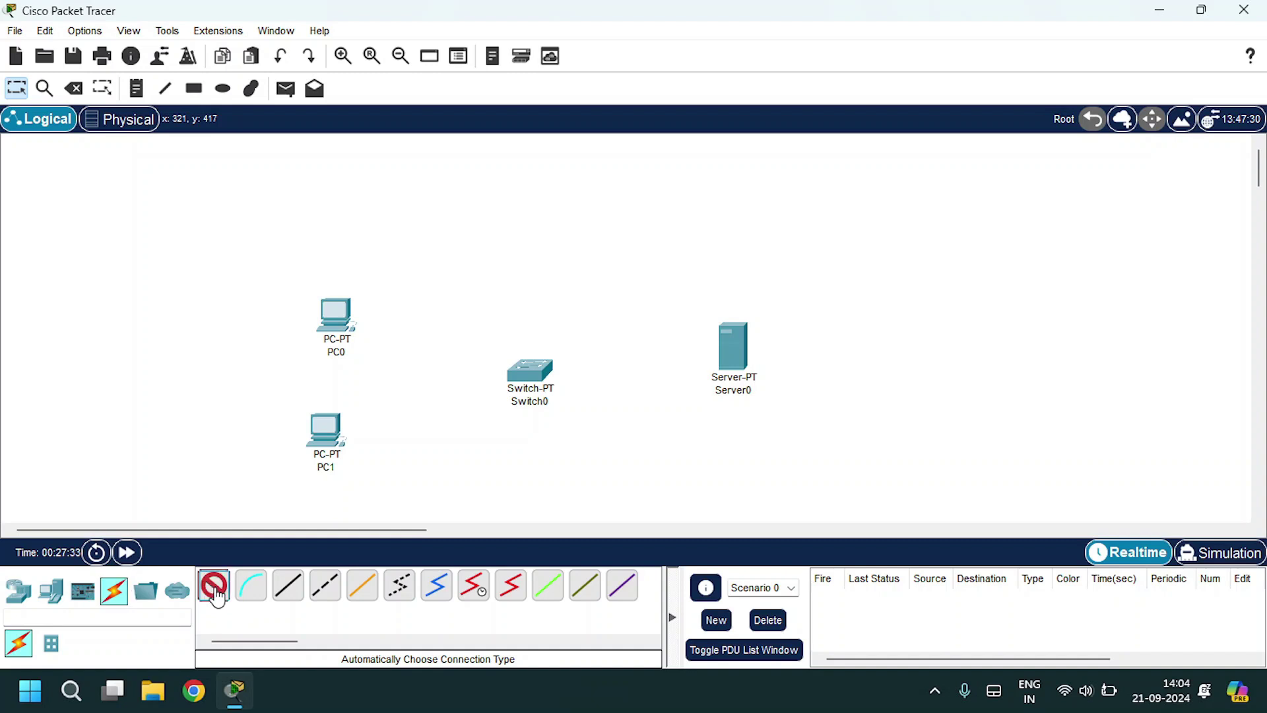
pyautogui.click(321, 441)
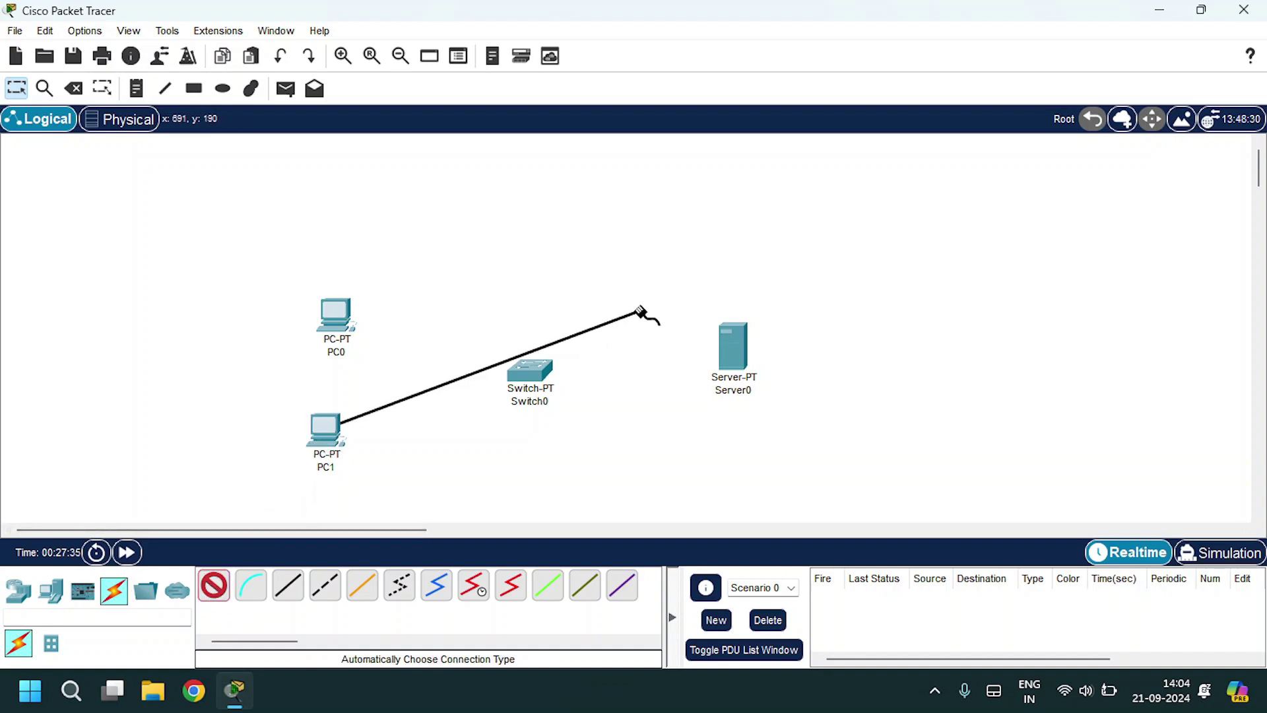
pyautogui.click(538, 365)
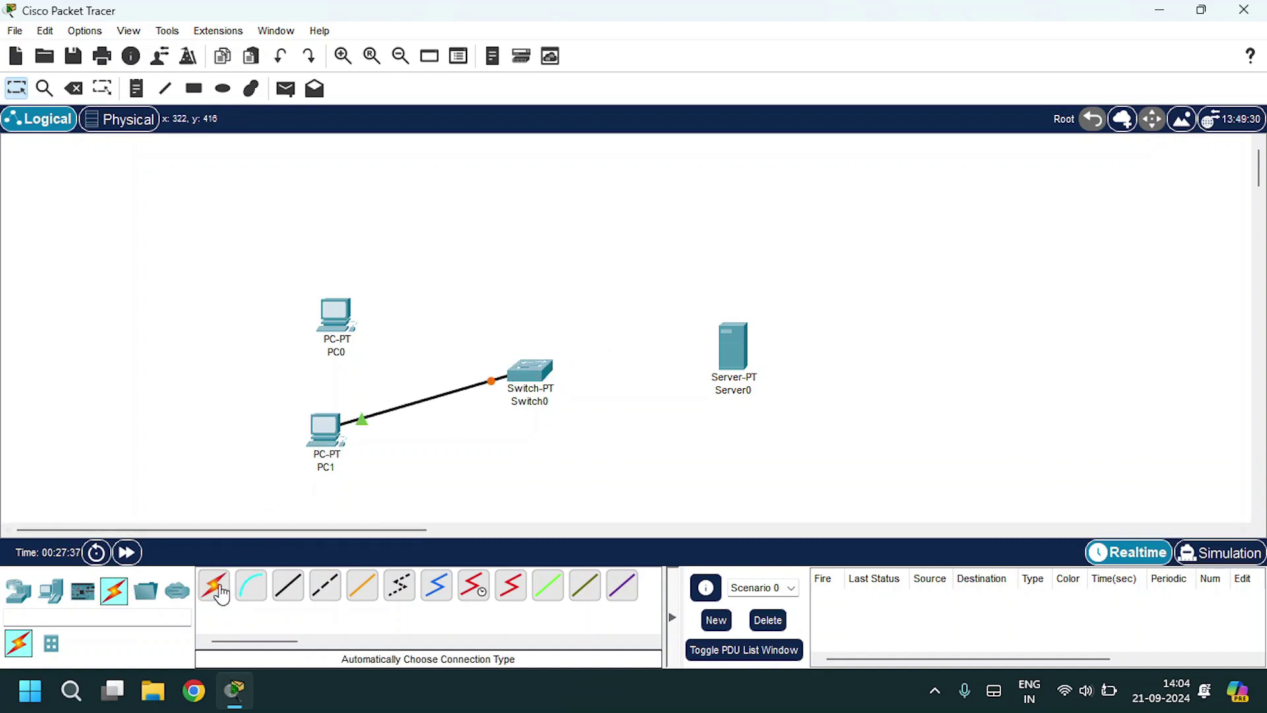
pyautogui.click(336, 316)
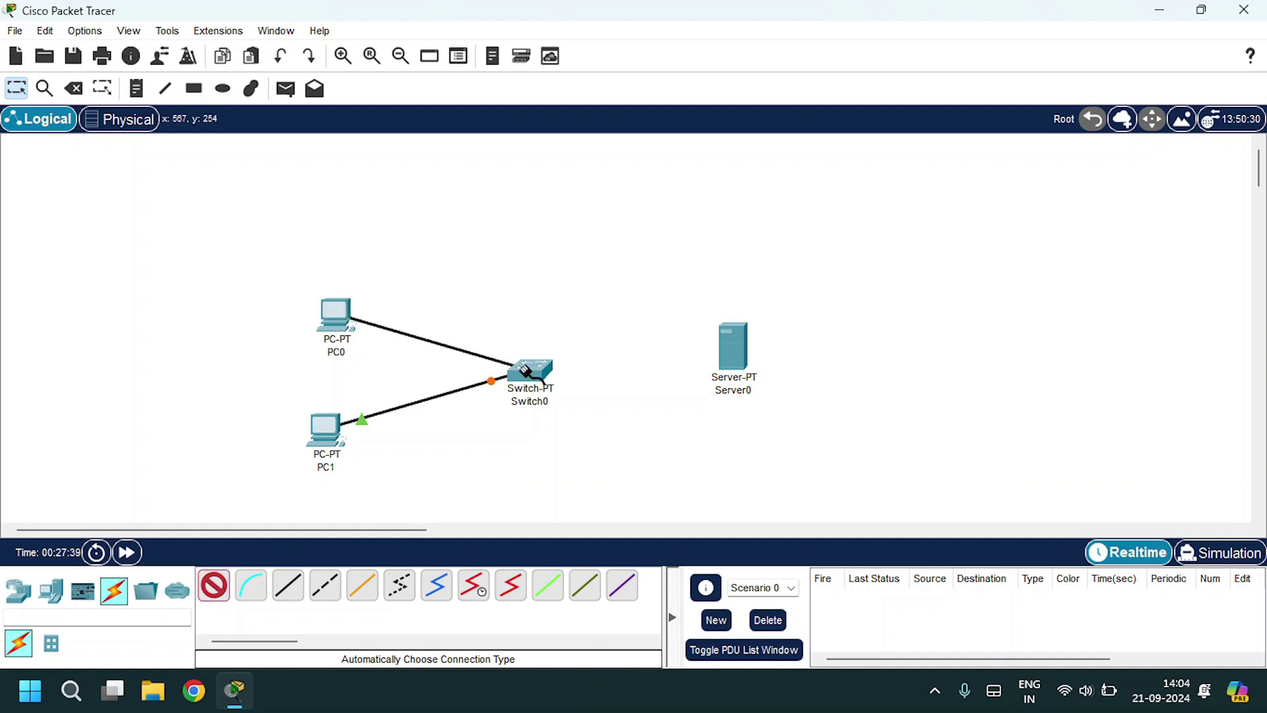
pyautogui.click(534, 373)
# Connect the server to the switch with the automatically chosen connection type
pyautogui.click(214, 586)
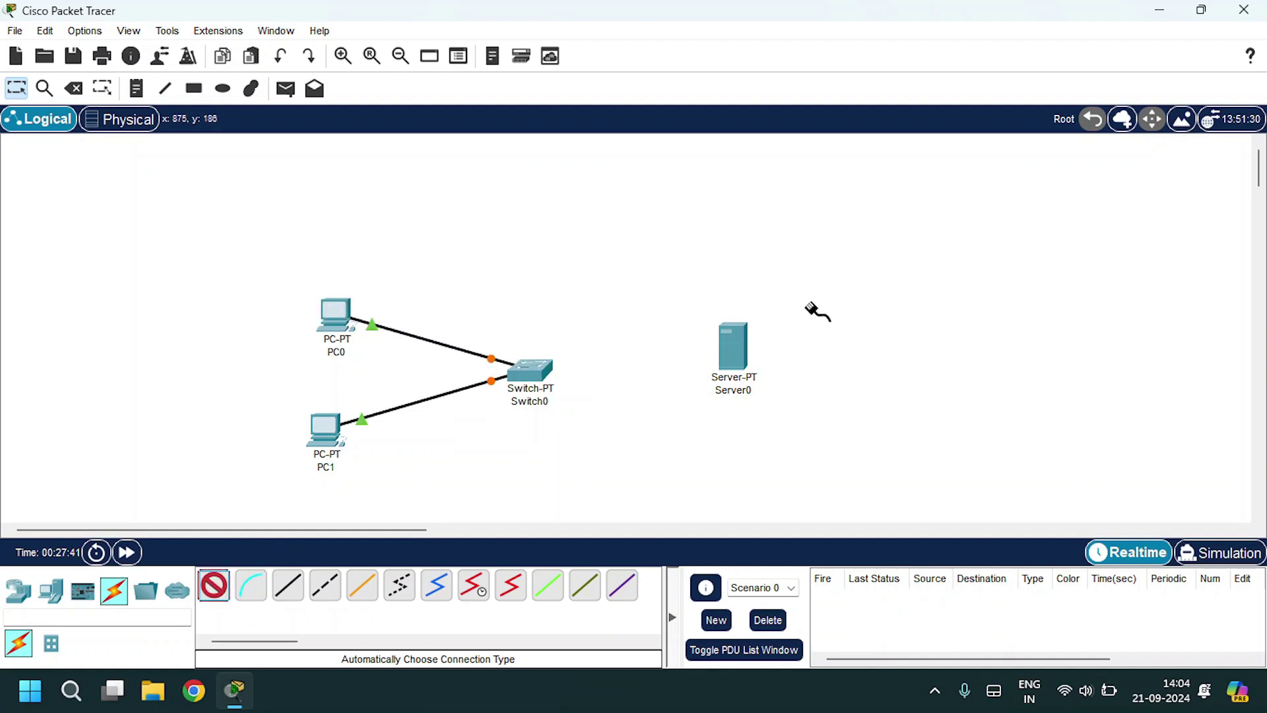
pyautogui.click(748, 340)
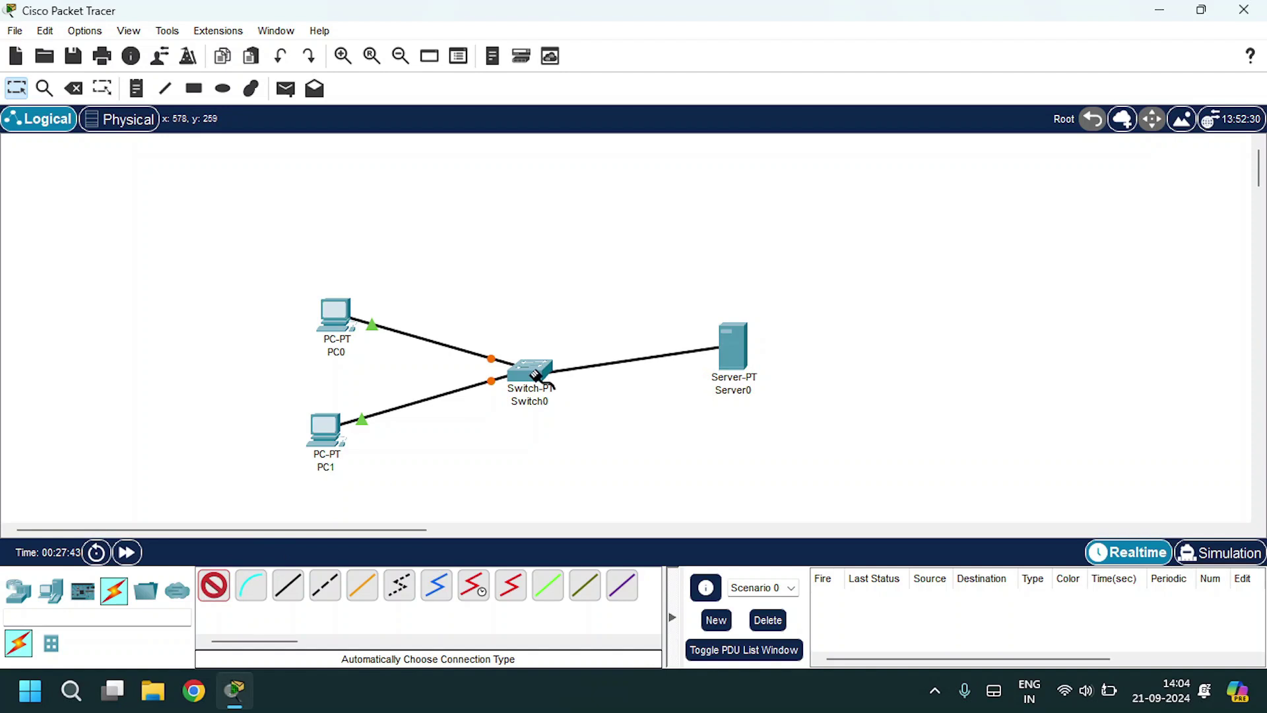
pyautogui.click(540, 381)
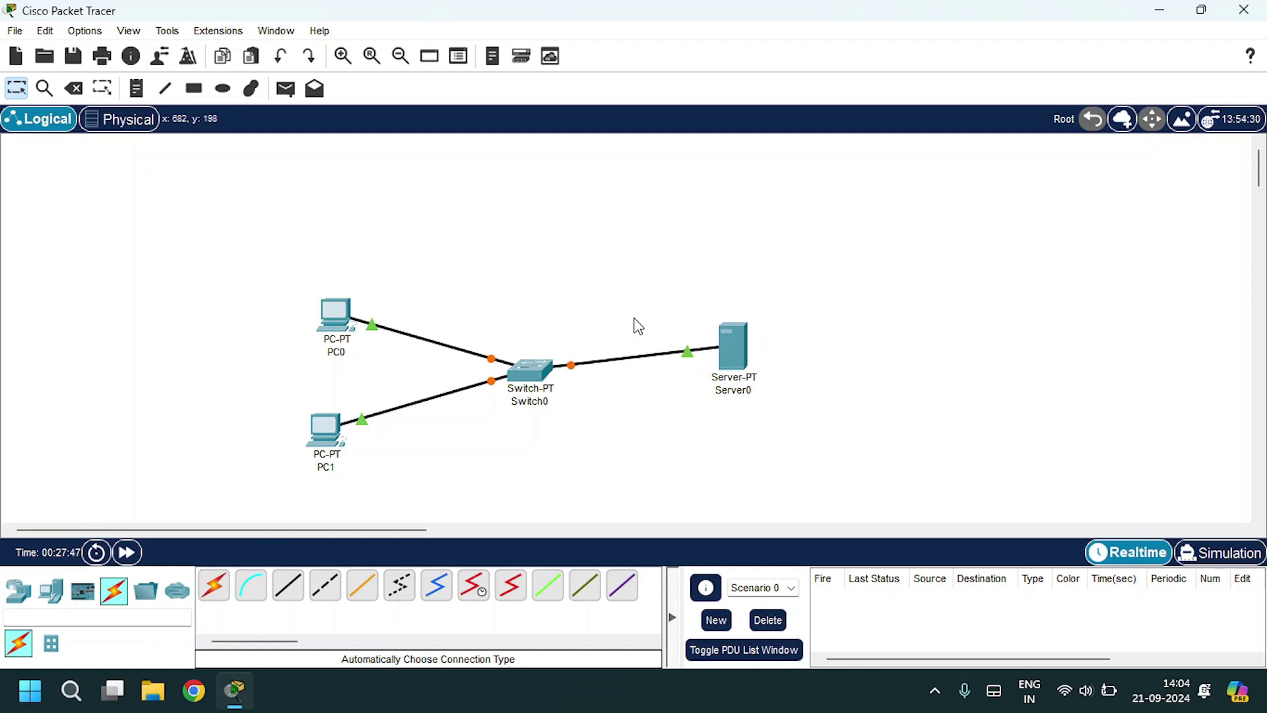
# Give PC0 the static IPv4 address 192.168.1.1 with subnet mask 255.255.255.0 and close its window
pyautogui.click(334, 317)
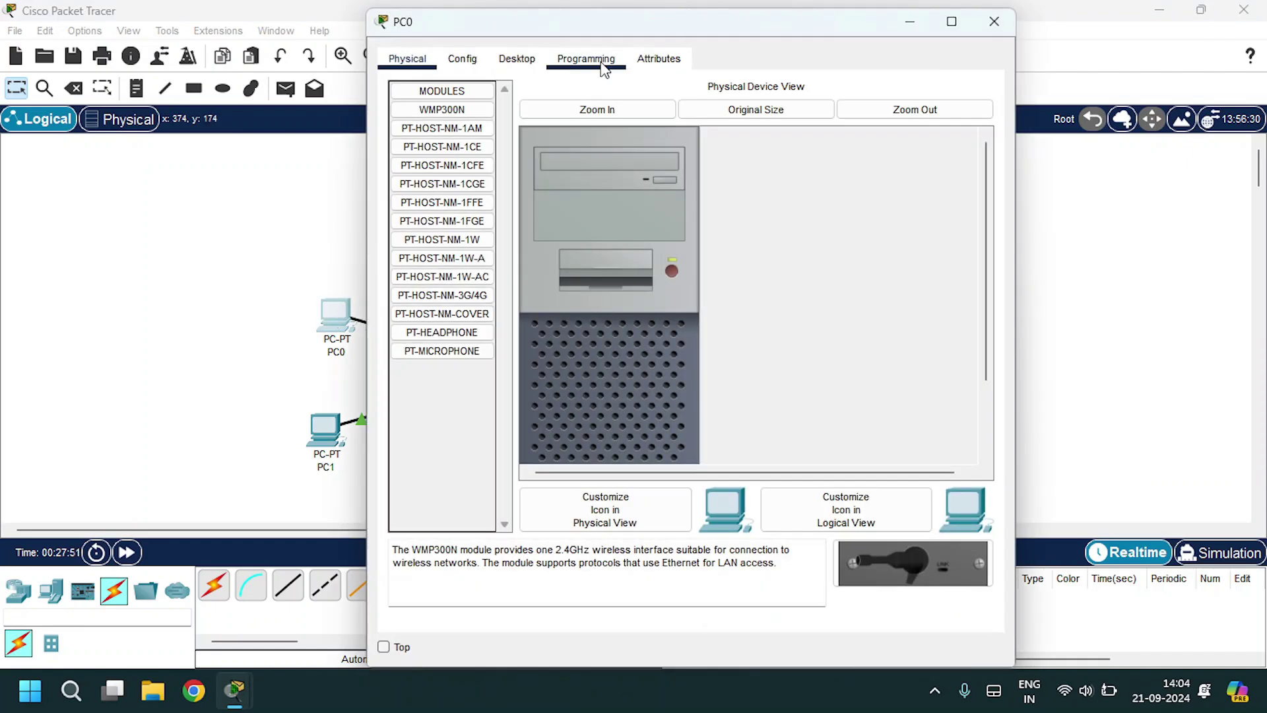
pyautogui.click(518, 58)
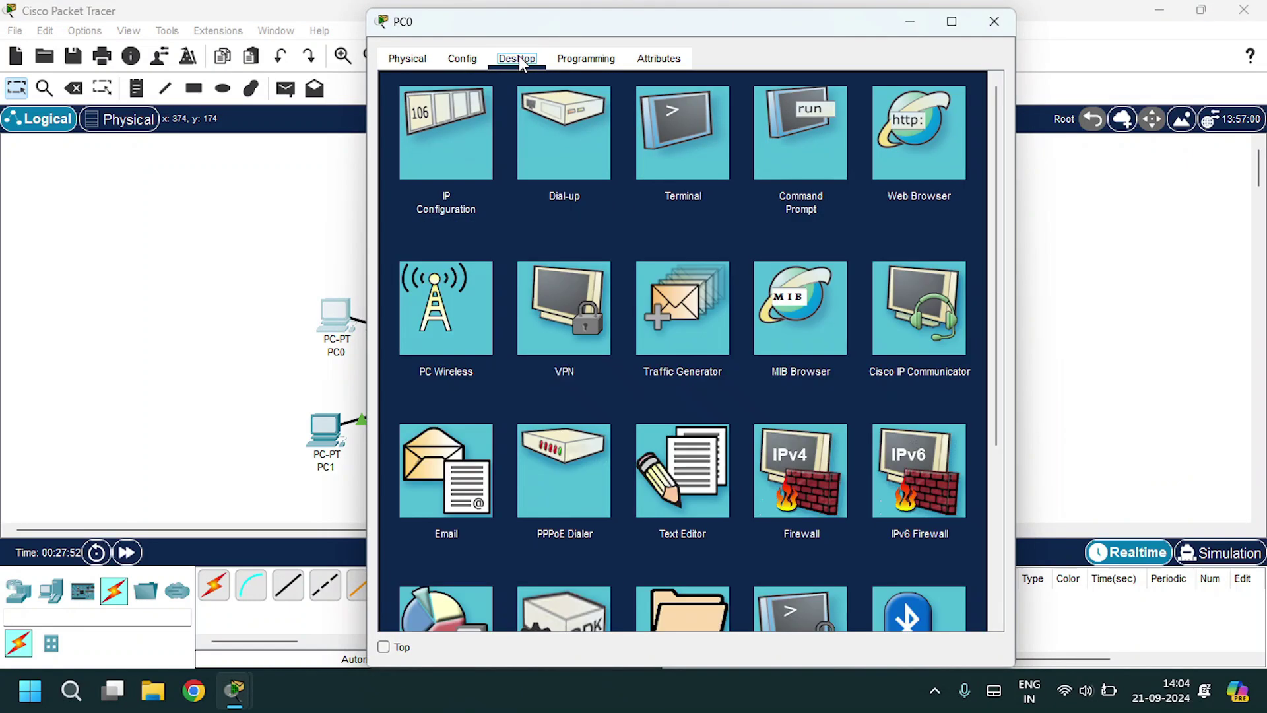
pyautogui.click(457, 124)
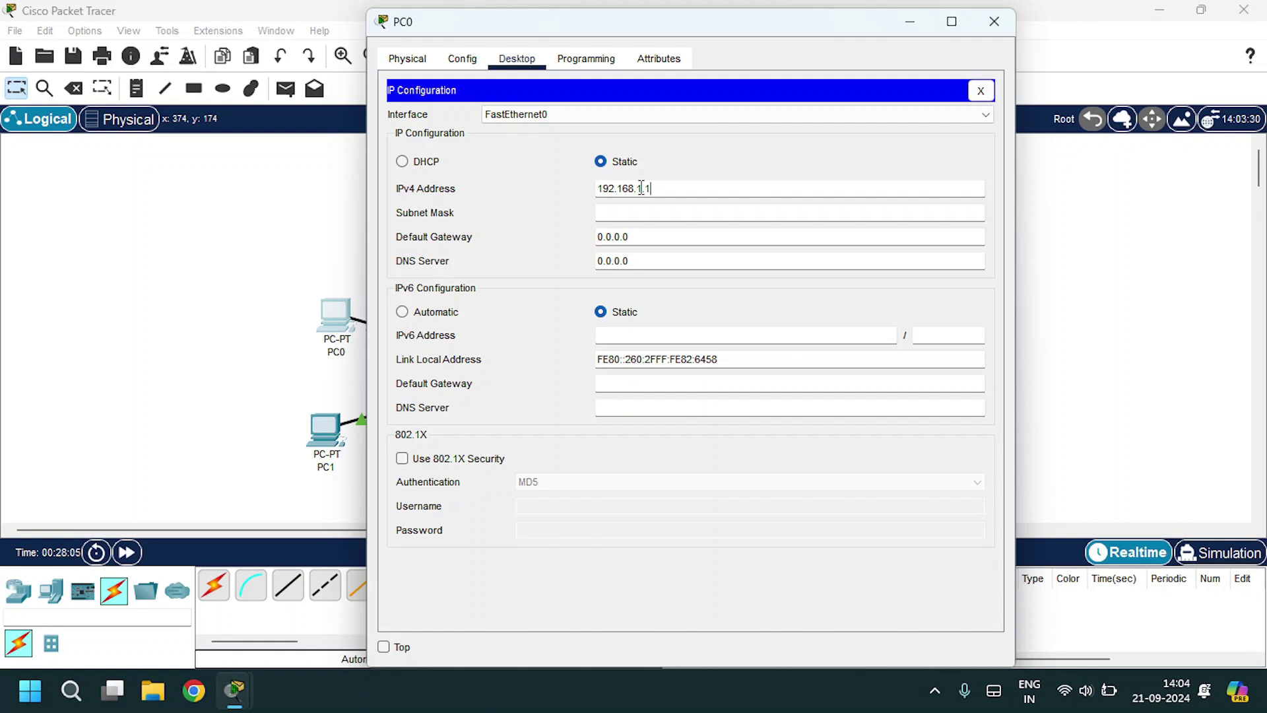
pyautogui.press('Tab')
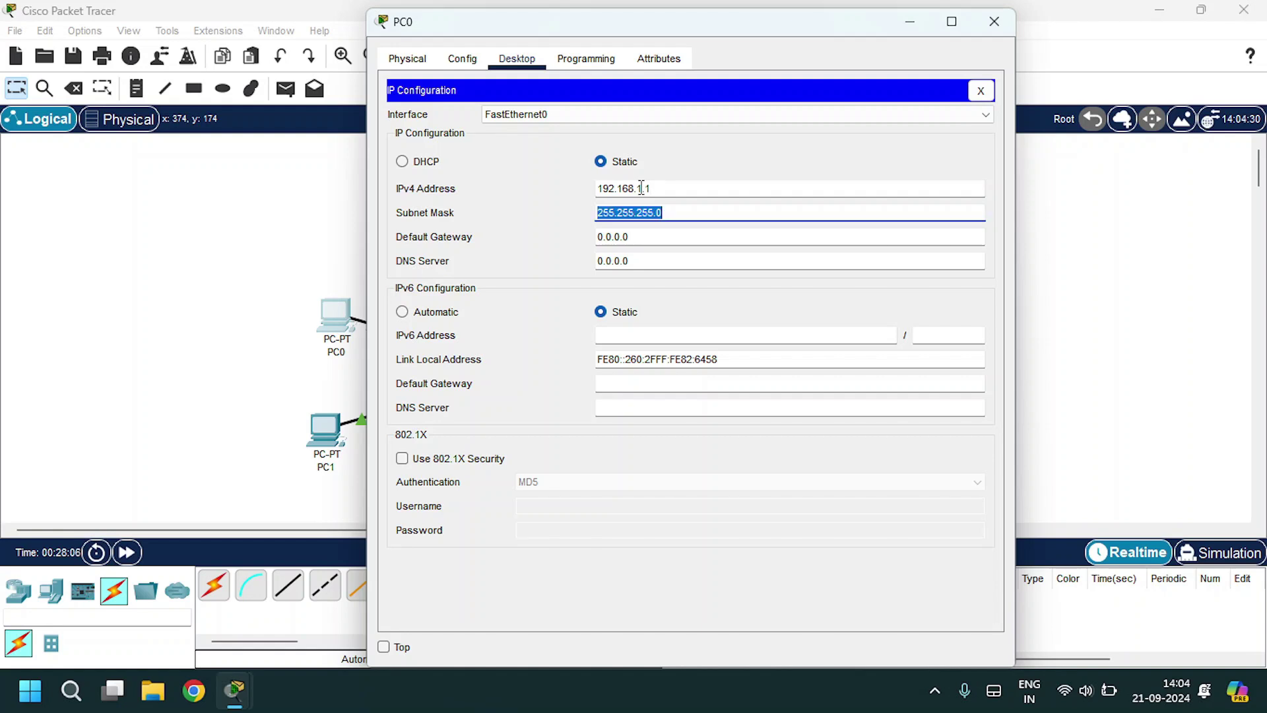
pyautogui.click(747, 170)
pyautogui.click(994, 22)
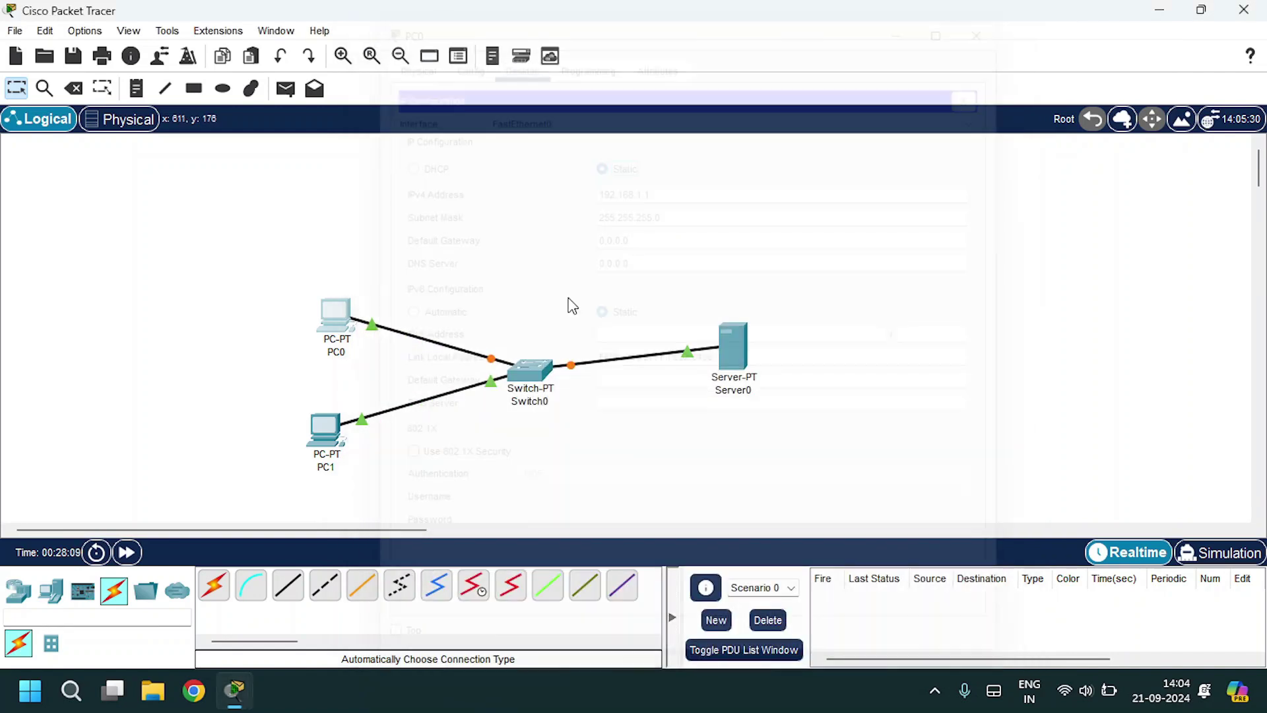
# Give PC1 the static IPv4 address 192.168.1.2 with subnet mask 255.255.255.0 and close its window
pyautogui.click(326, 436)
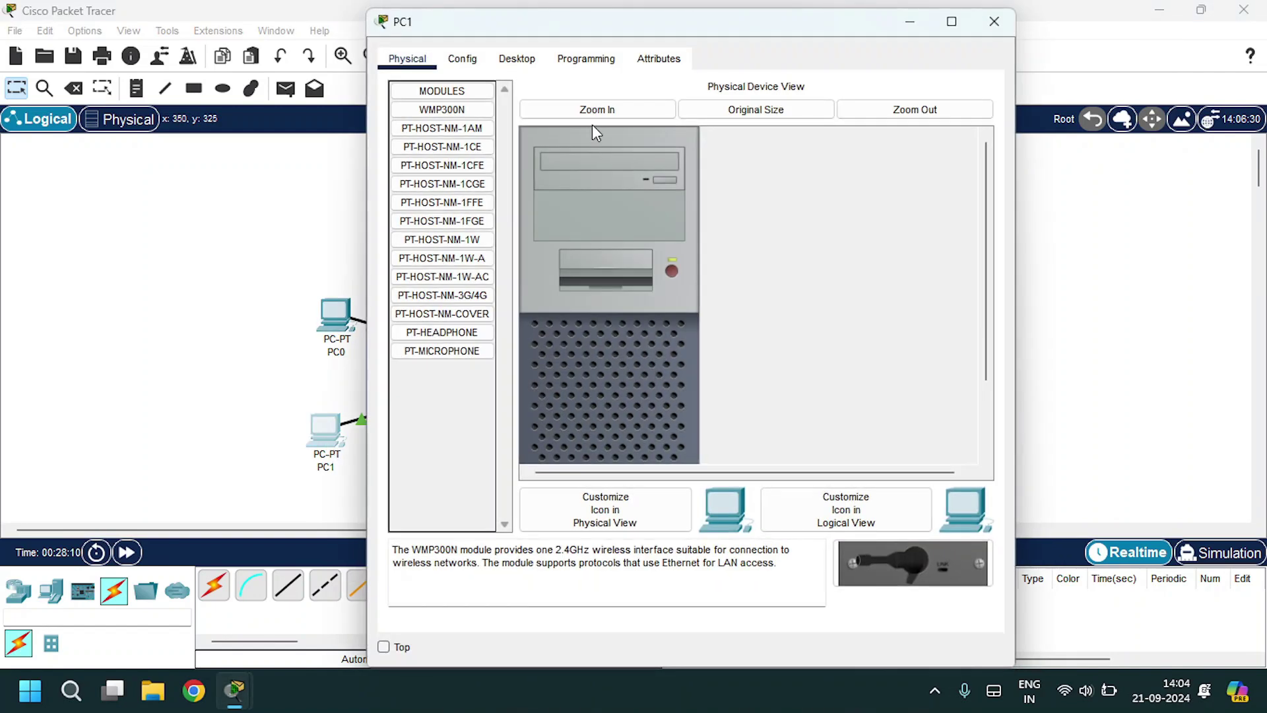
pyautogui.click(517, 58)
pyautogui.click(445, 137)
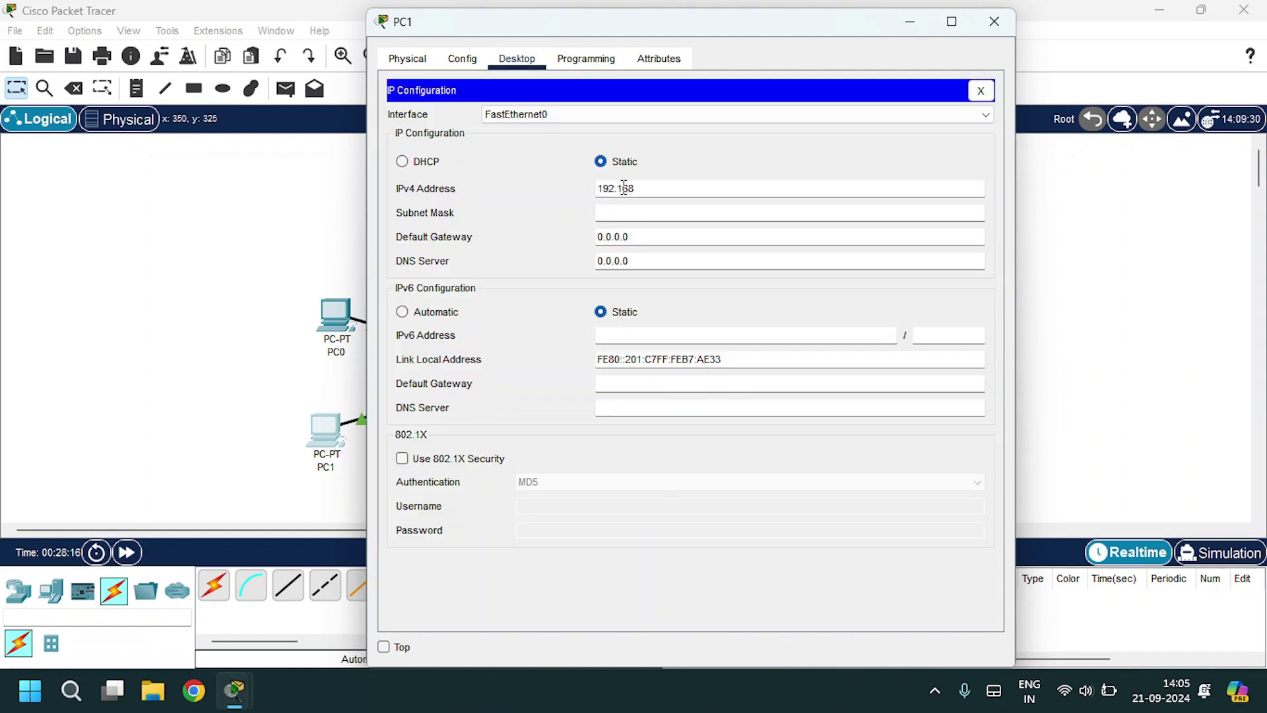
pyautogui.click(624, 188)
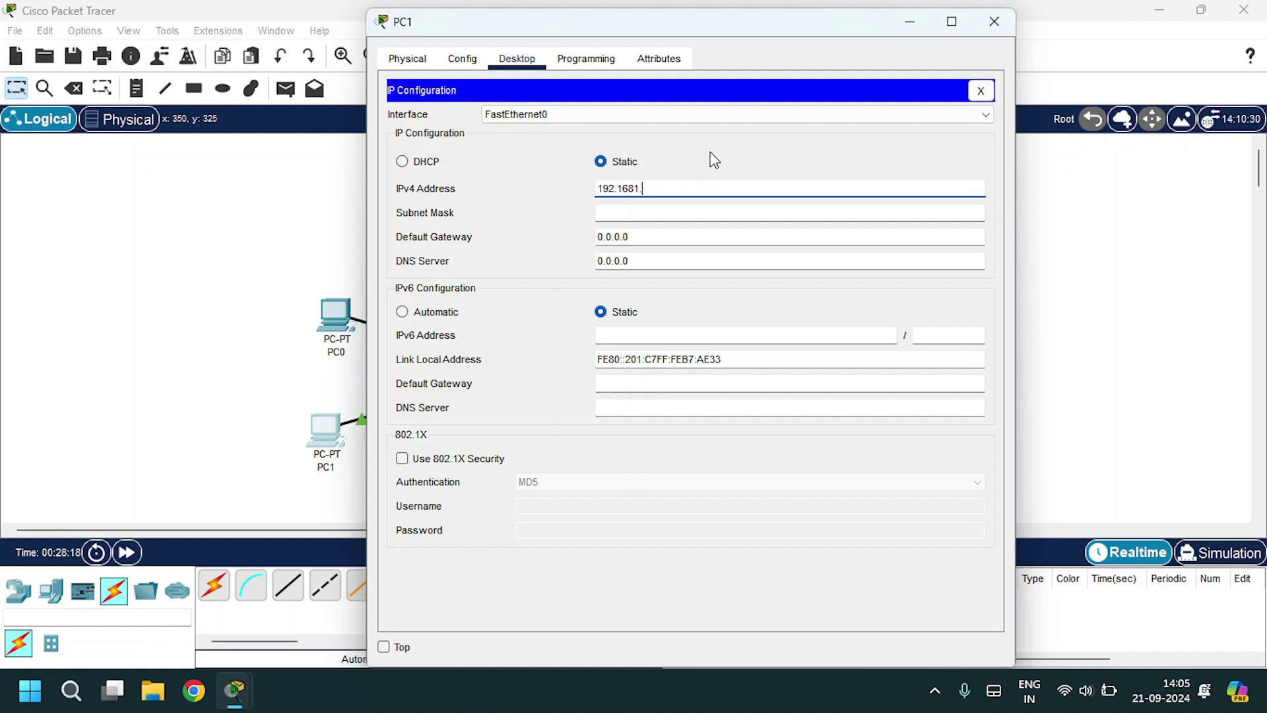
pyautogui.press('BackSpace')
pyautogui.press('BackSpace')
pyautogui.write('.1')
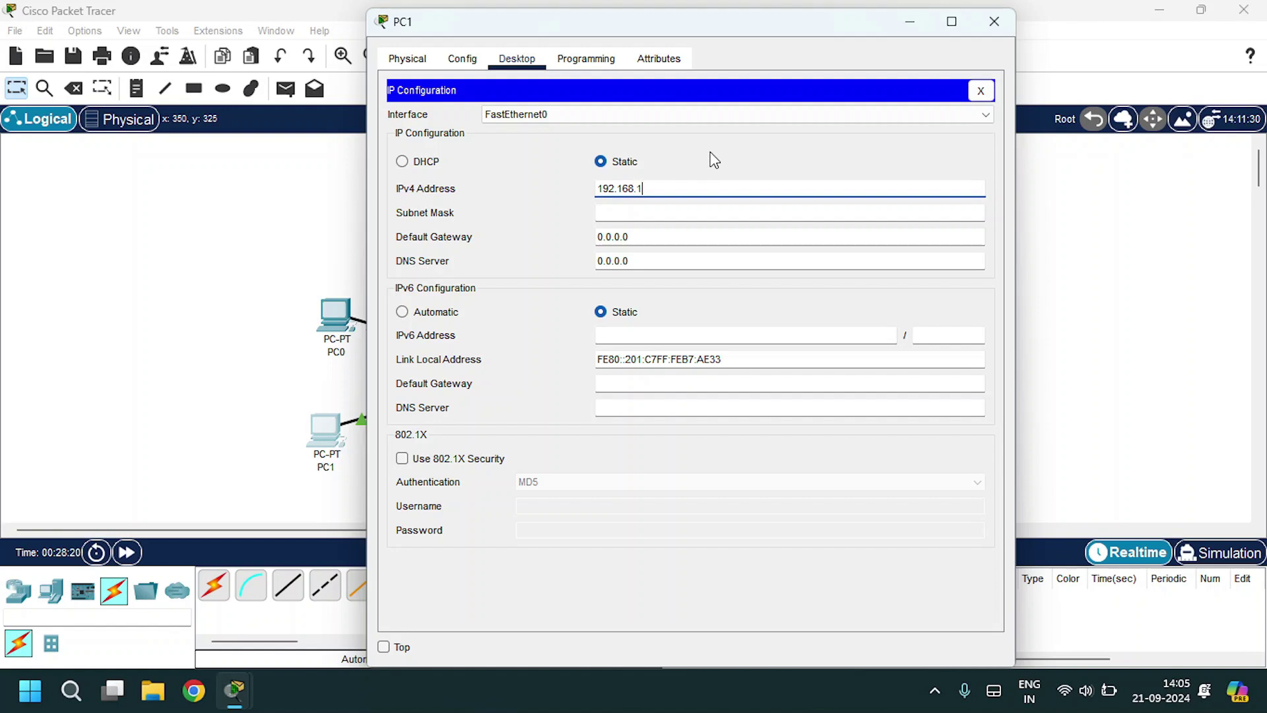
pyautogui.write('.2')
pyautogui.press('Tab')
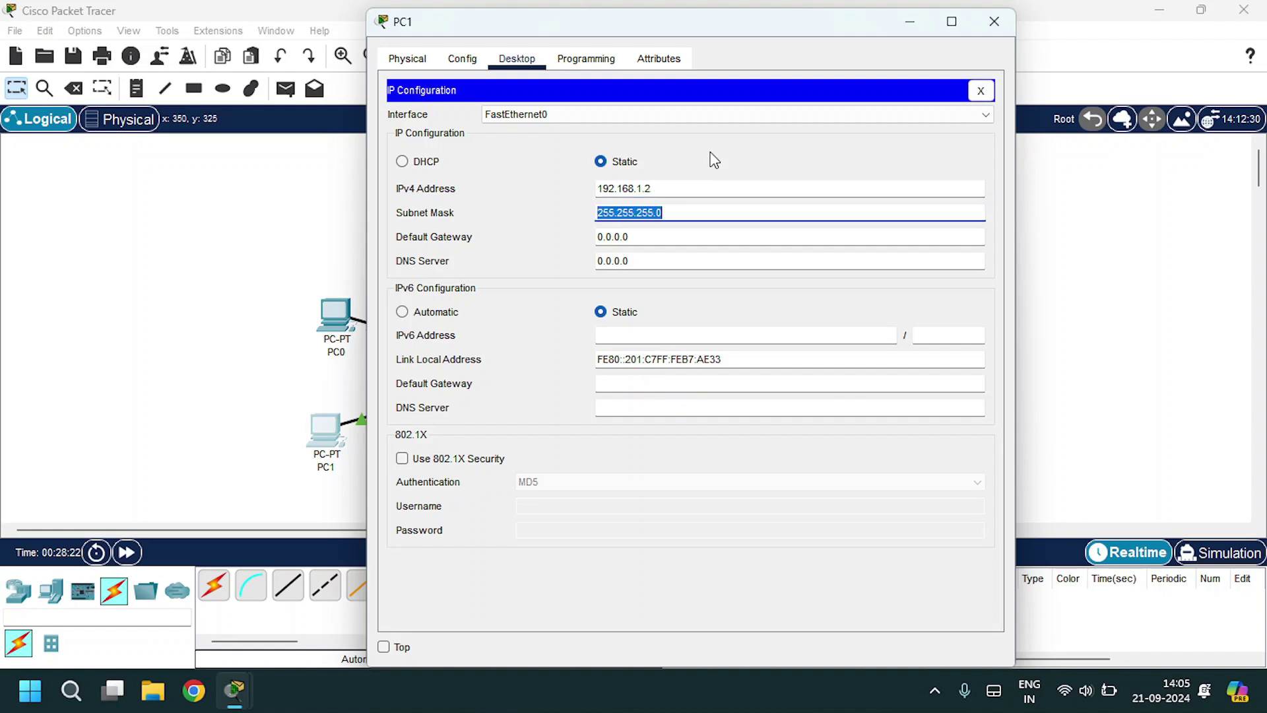
pyautogui.click(765, 153)
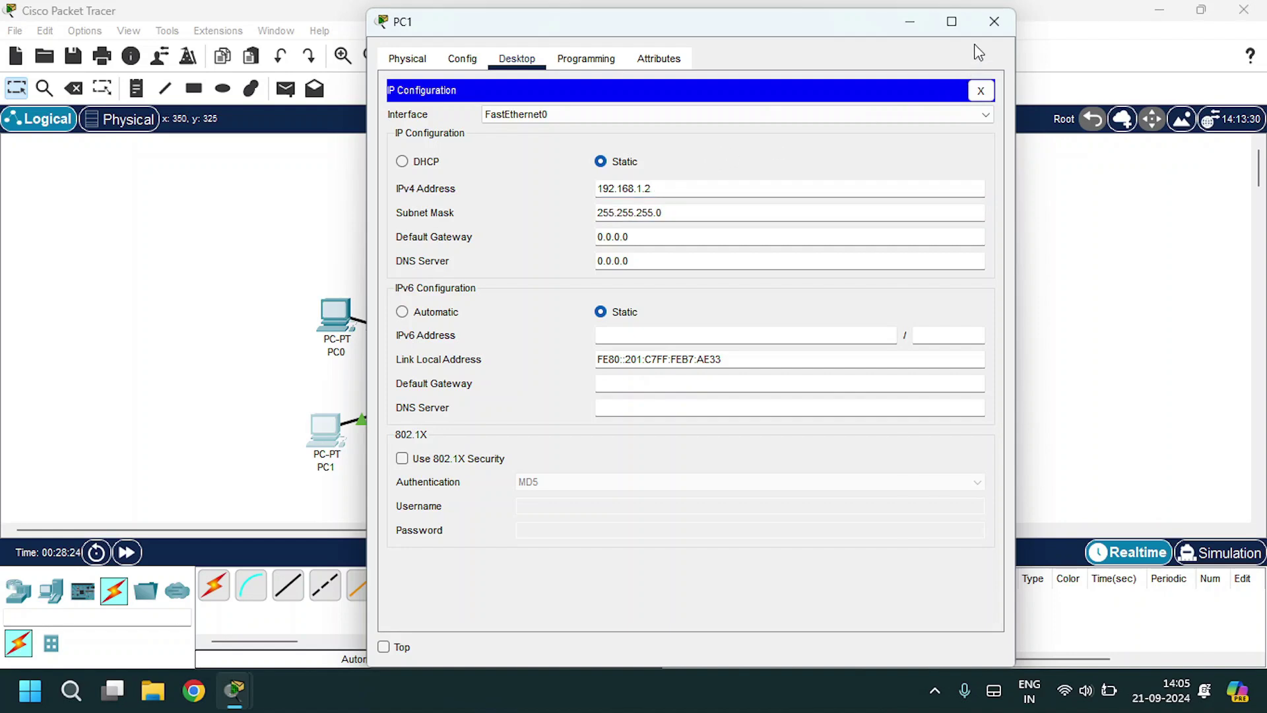
pyautogui.click(994, 21)
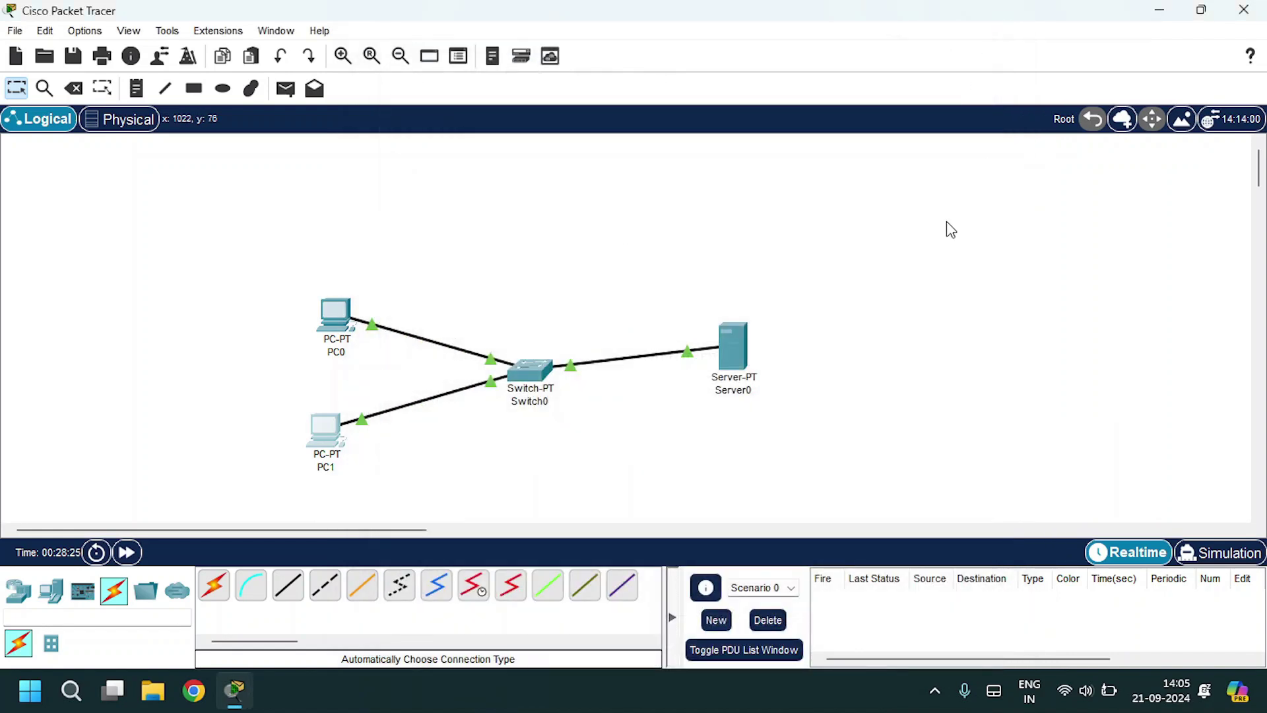
# Give Server0 the static IPv4 address 192.168.1.3 with subnet mask 255.255.255.0
pyautogui.click(737, 349)
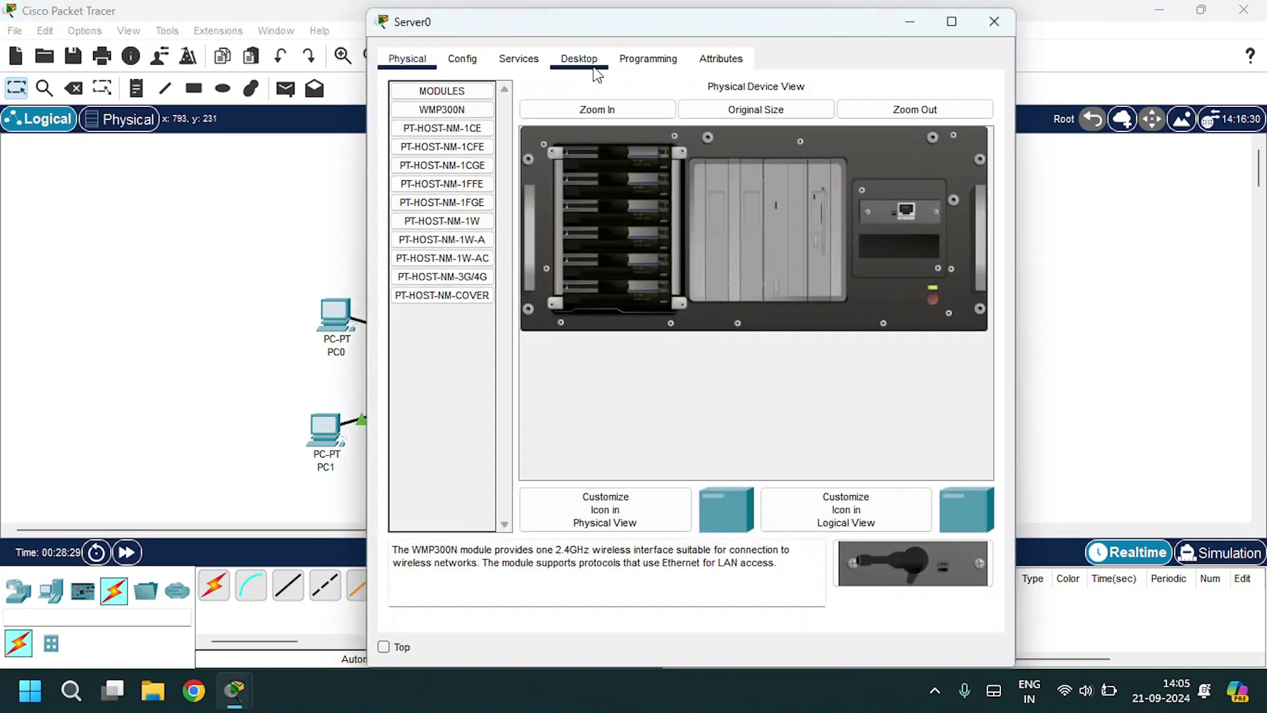
pyautogui.click(593, 65)
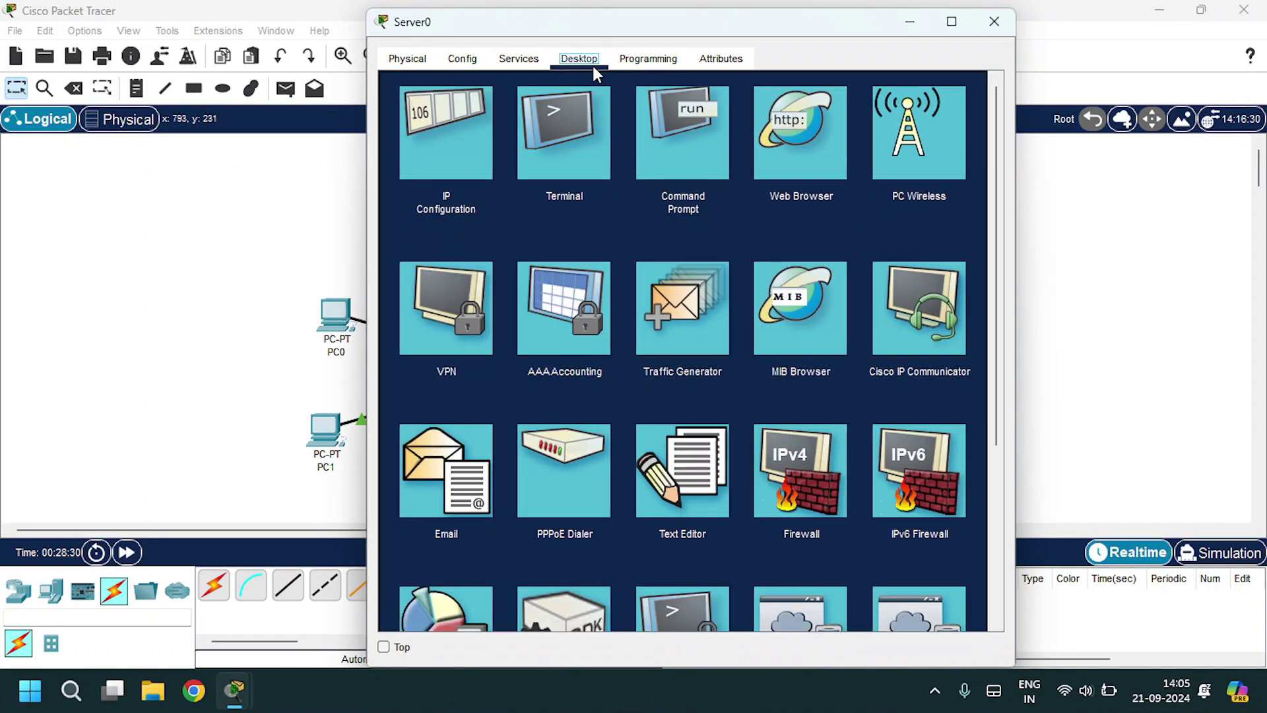
pyautogui.click(459, 136)
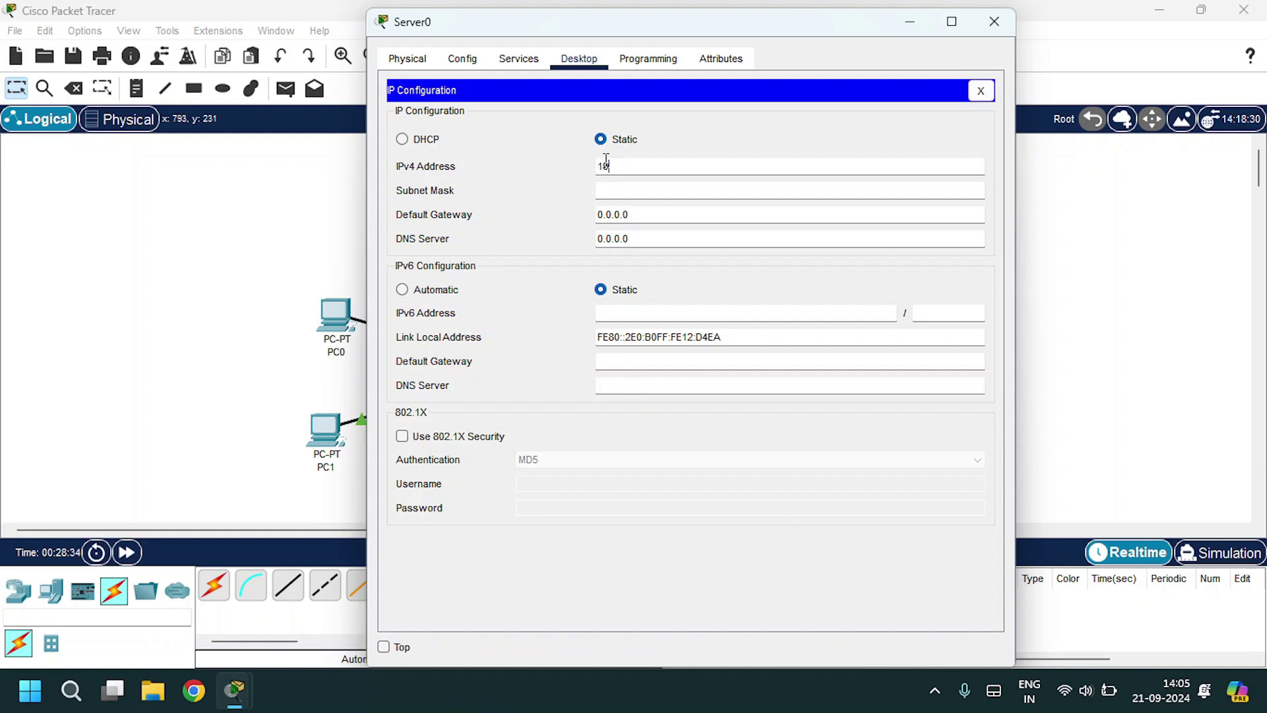
pyautogui.write('192.168.1.3')
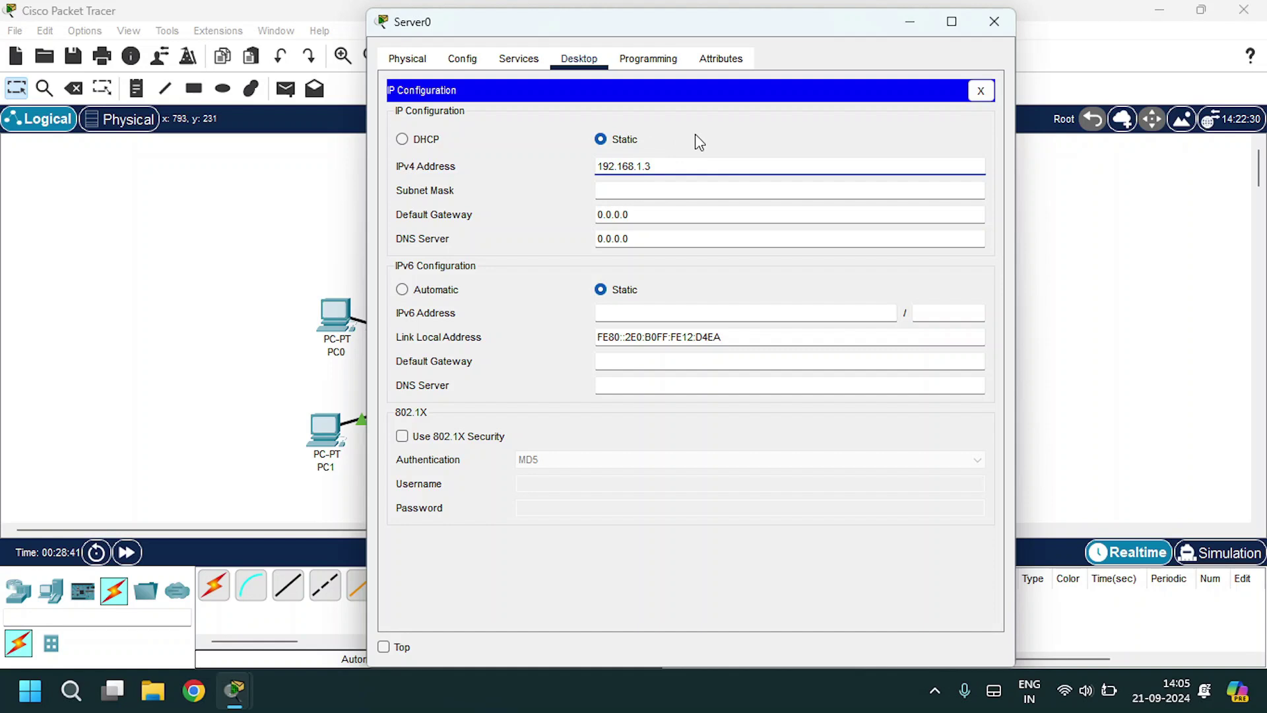
pyautogui.press('Tab')
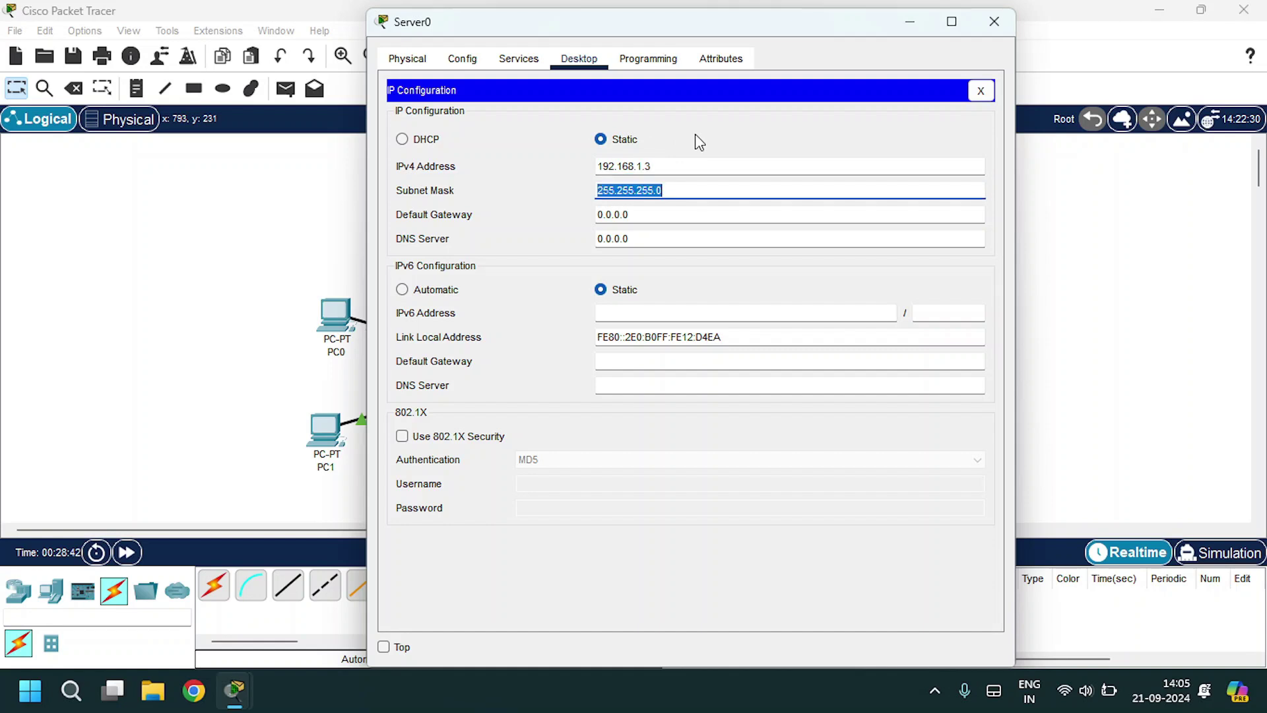
pyautogui.click(699, 142)
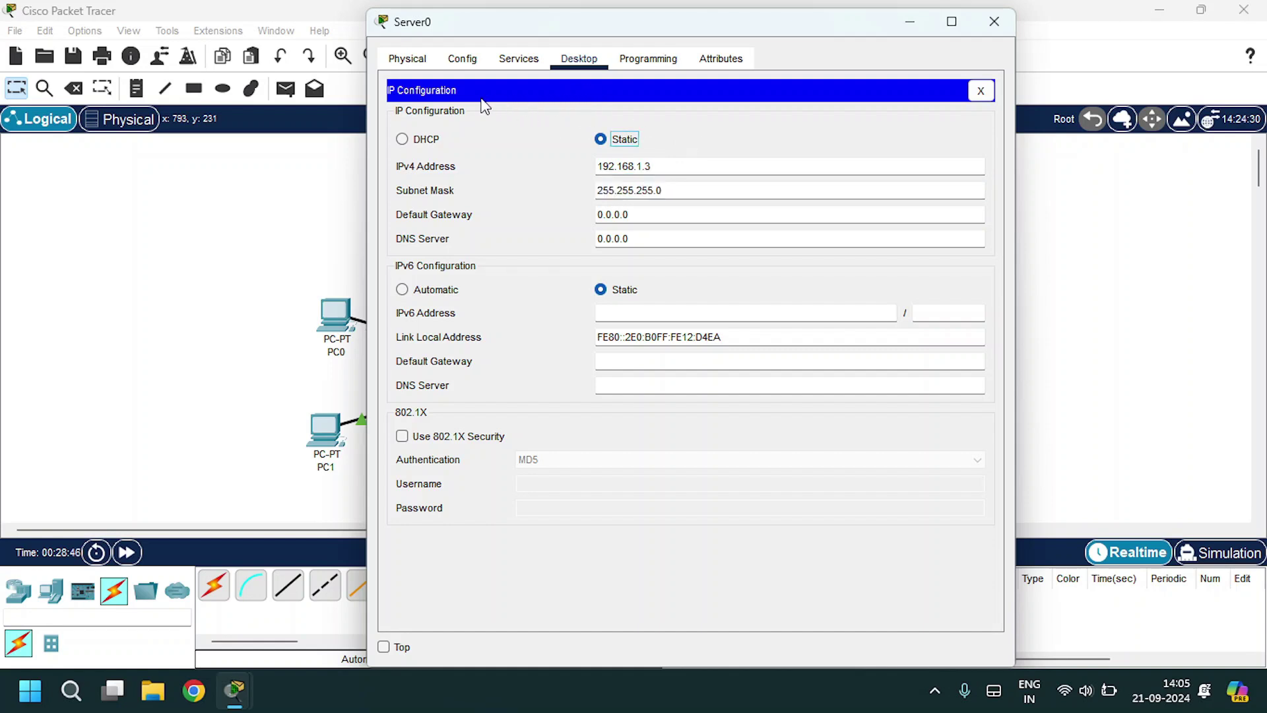
# Open index.html for editing in Server0's HTTP service and replace the heading text "Cisco Packet Tracer" with "Youtube"
pyautogui.click(520, 64)
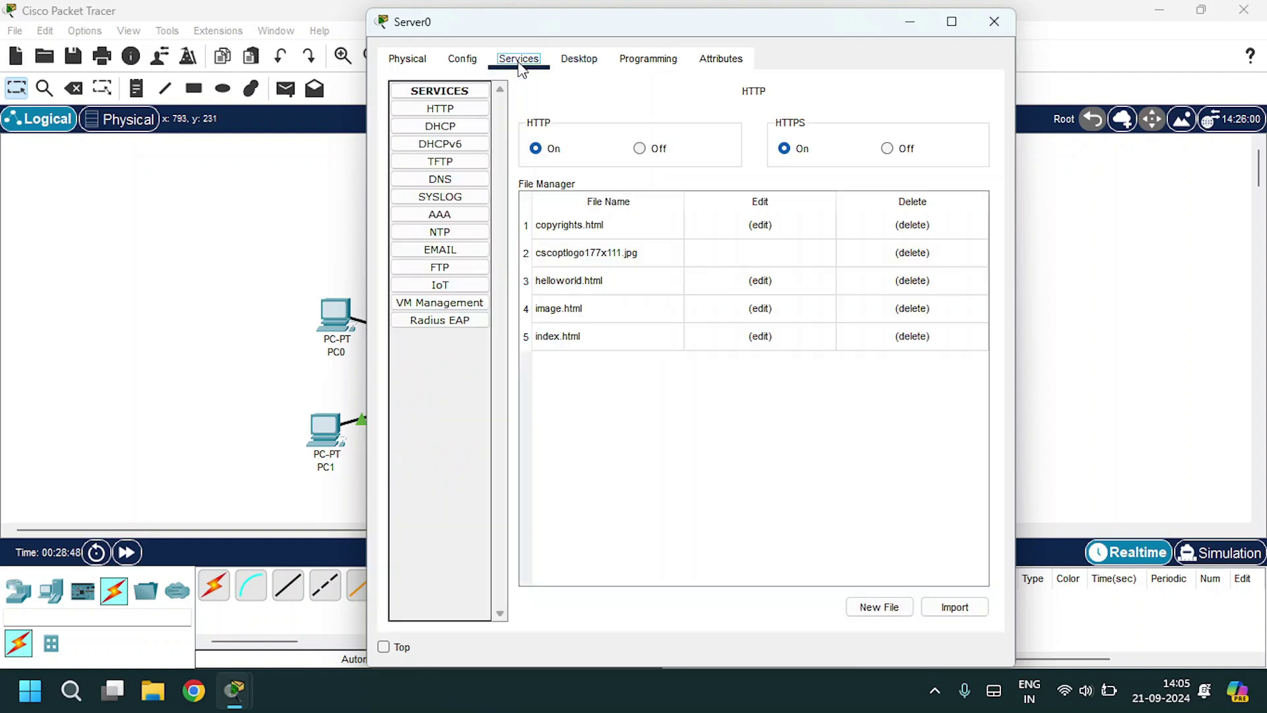
pyautogui.click(444, 109)
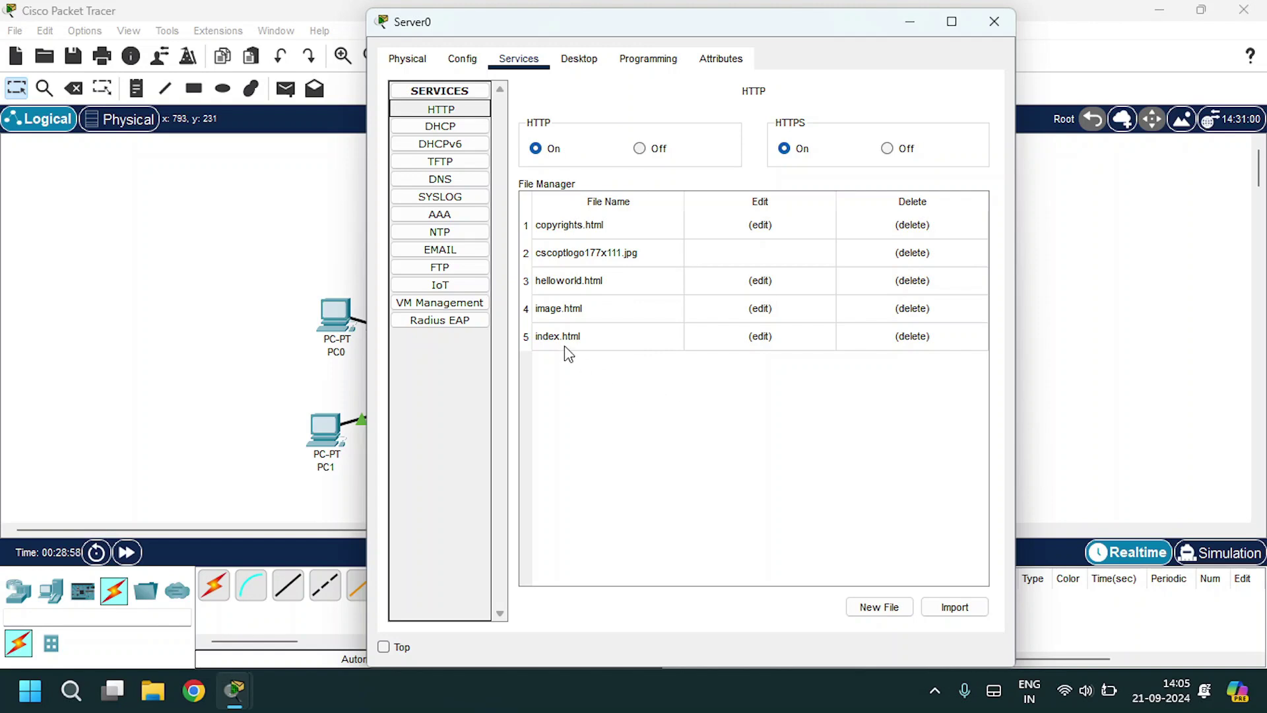
pyautogui.click(764, 337)
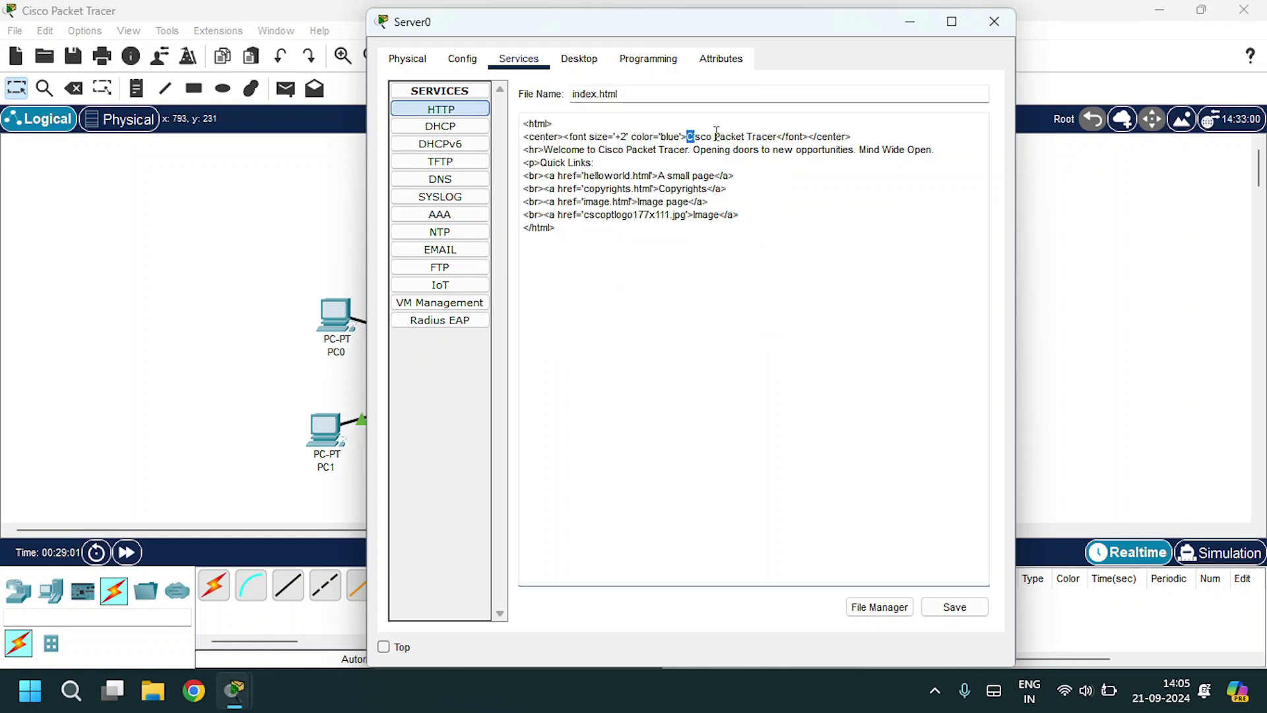
pyautogui.moveTo(689, 137); pyautogui.dragTo(777, 134)
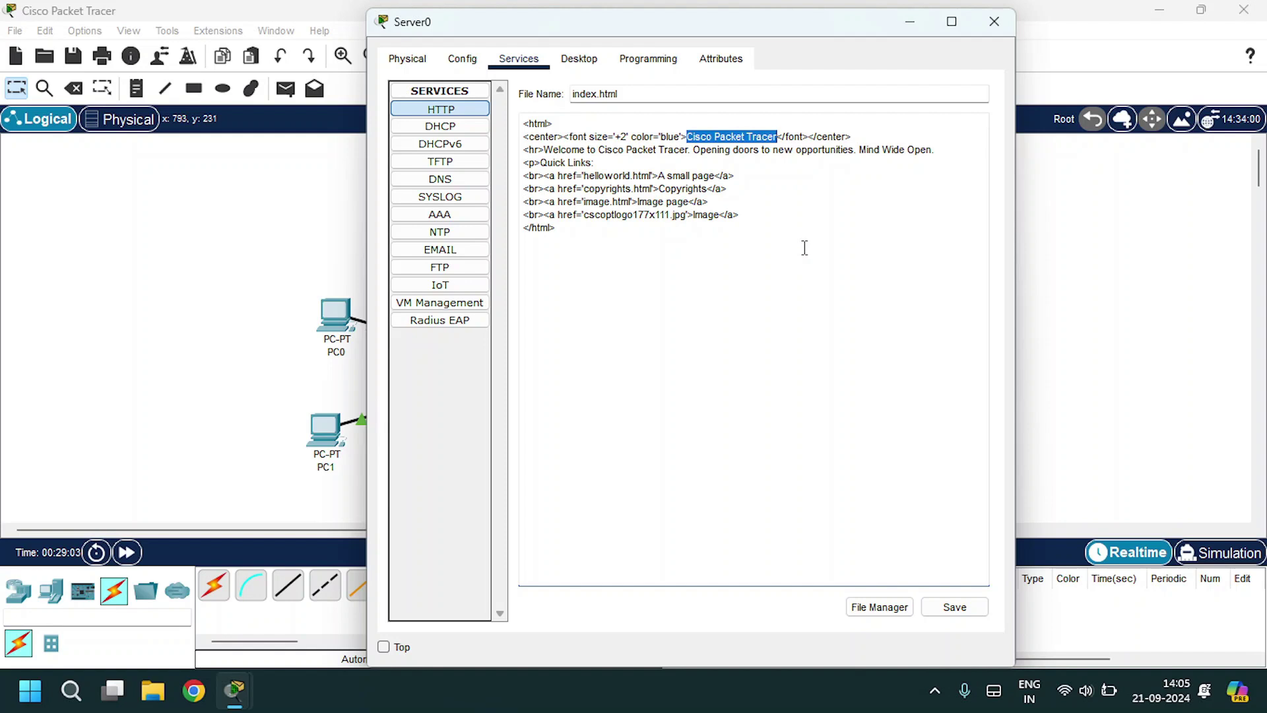
pyautogui.press('BackSpace')
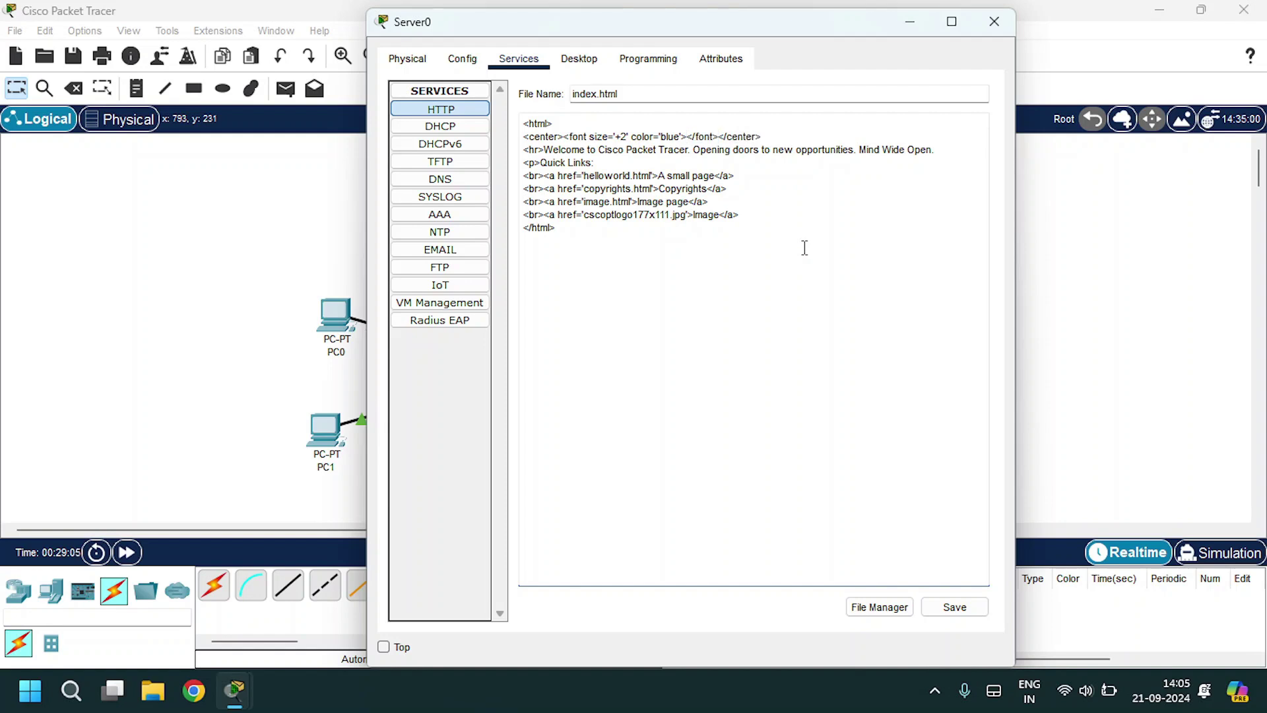
pyautogui.write('Youtube')
# Replace "Cisco Packet Tracer" with "Youtube" in the welcome line of index.html
pyautogui.moveTo(600, 148); pyautogui.dragTo(688, 152)
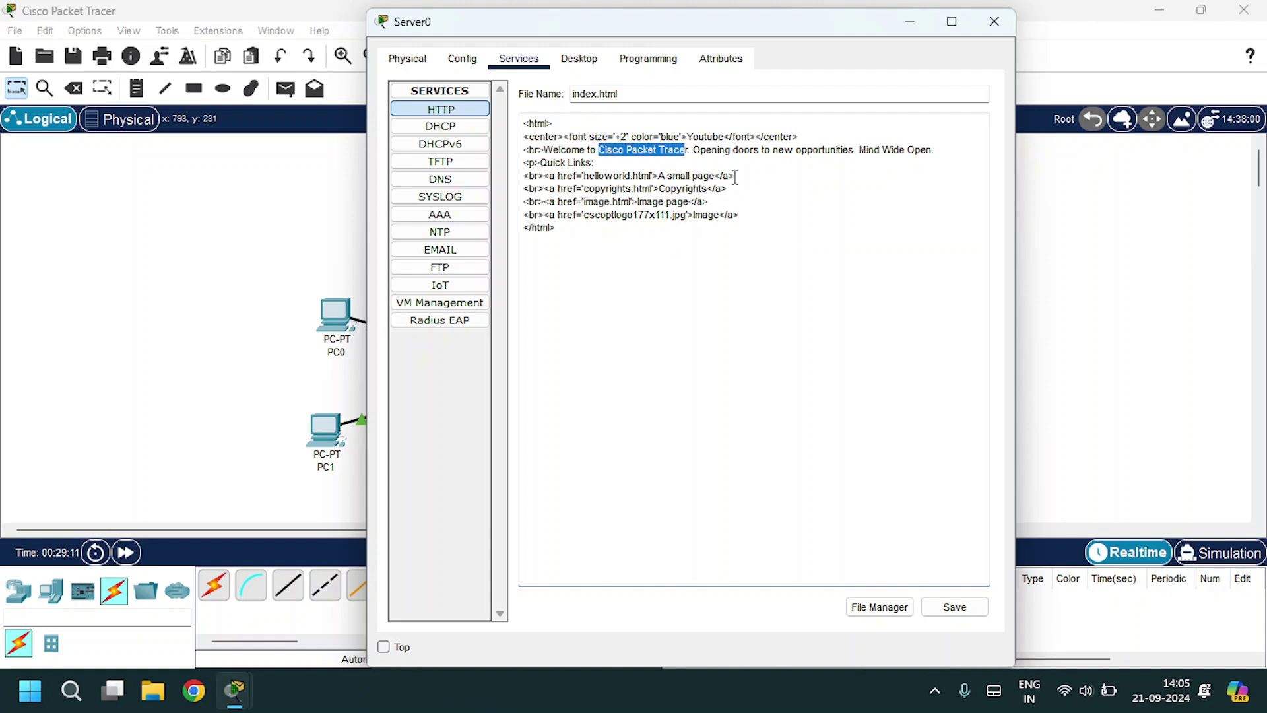
pyautogui.press('Delete')
pyautogui.press('Delete')
pyautogui.press('Delete')
pyautogui.write('Yo')
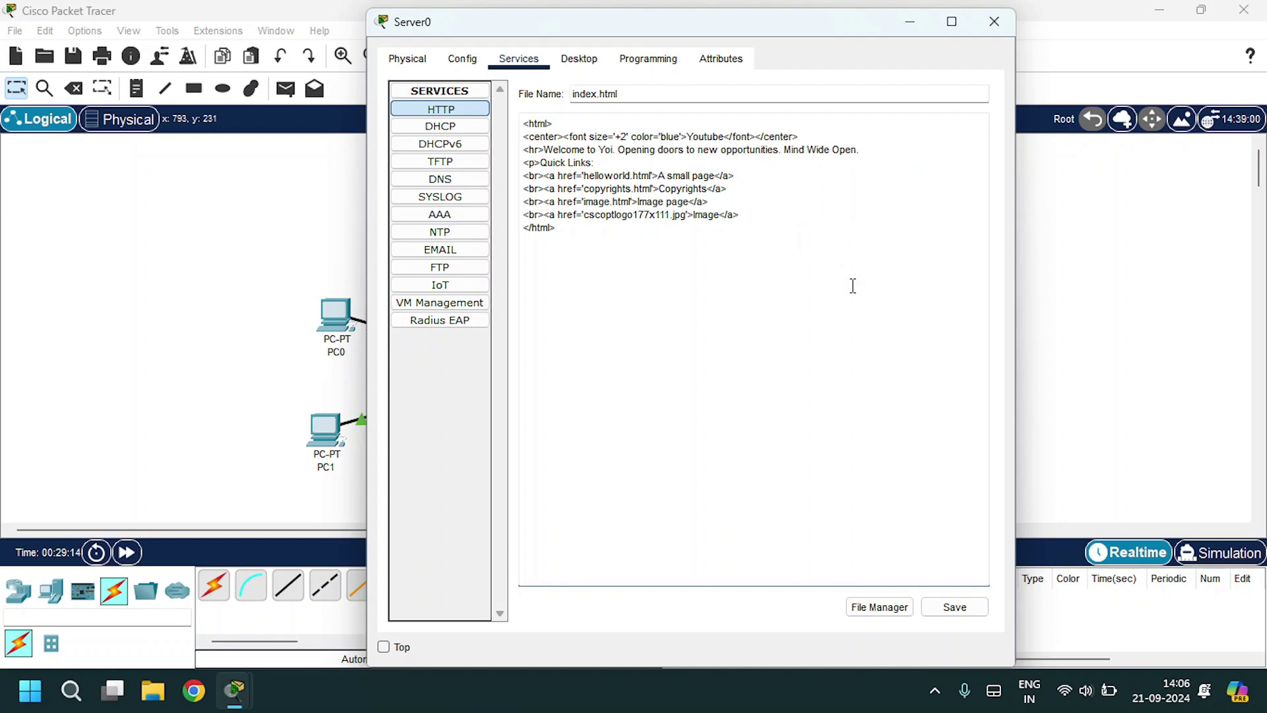
pyautogui.write('utube')
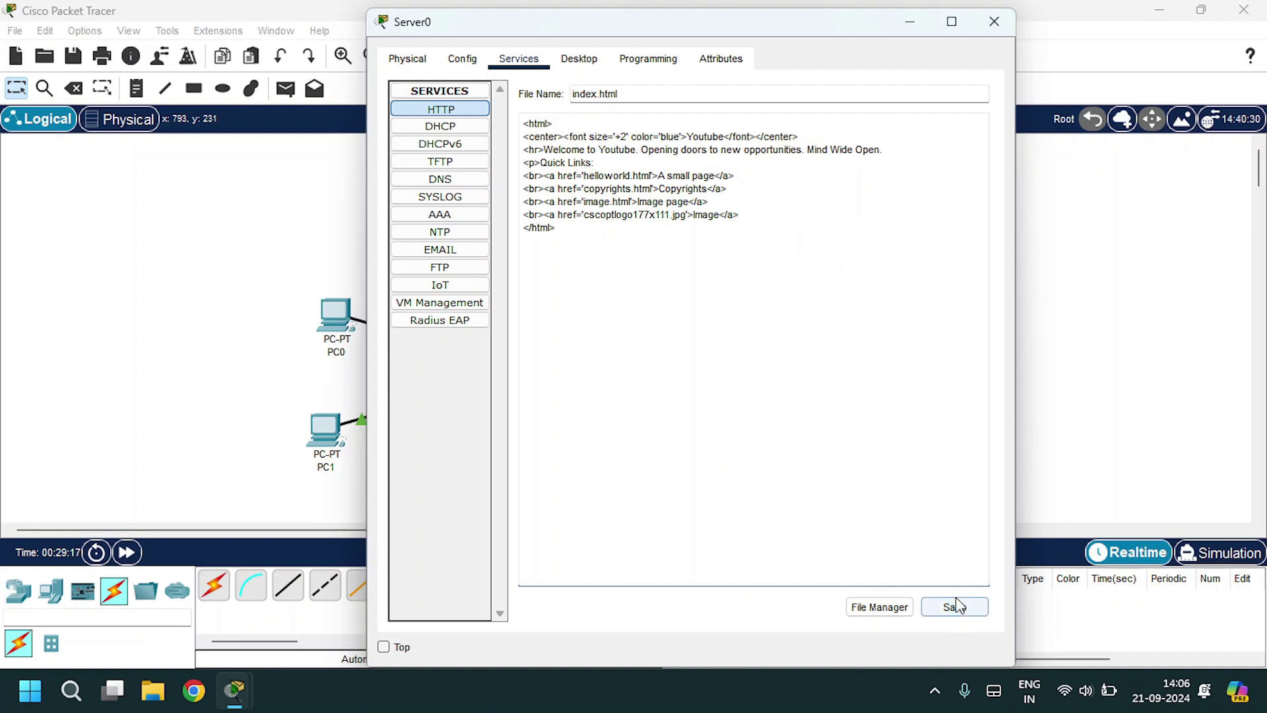
# Save index.html, overwriting the existing file, and close the Server0 window
pyautogui.click(958, 607)
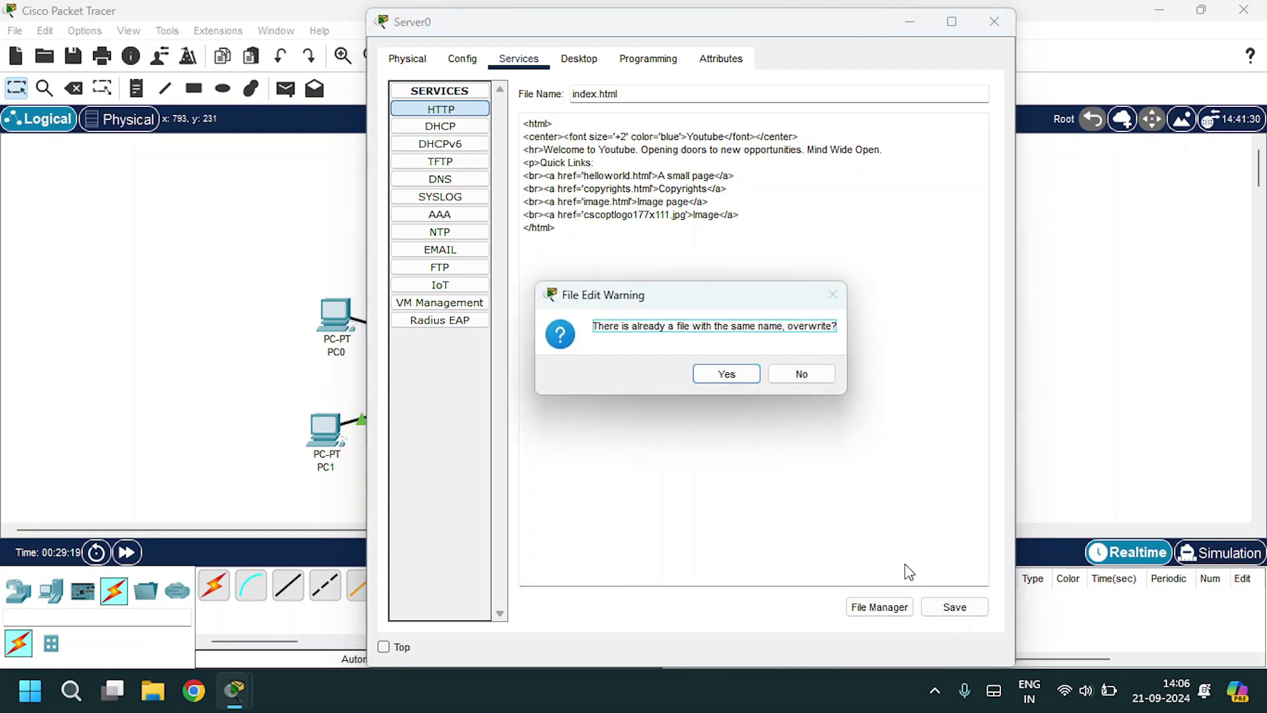
pyautogui.click(739, 375)
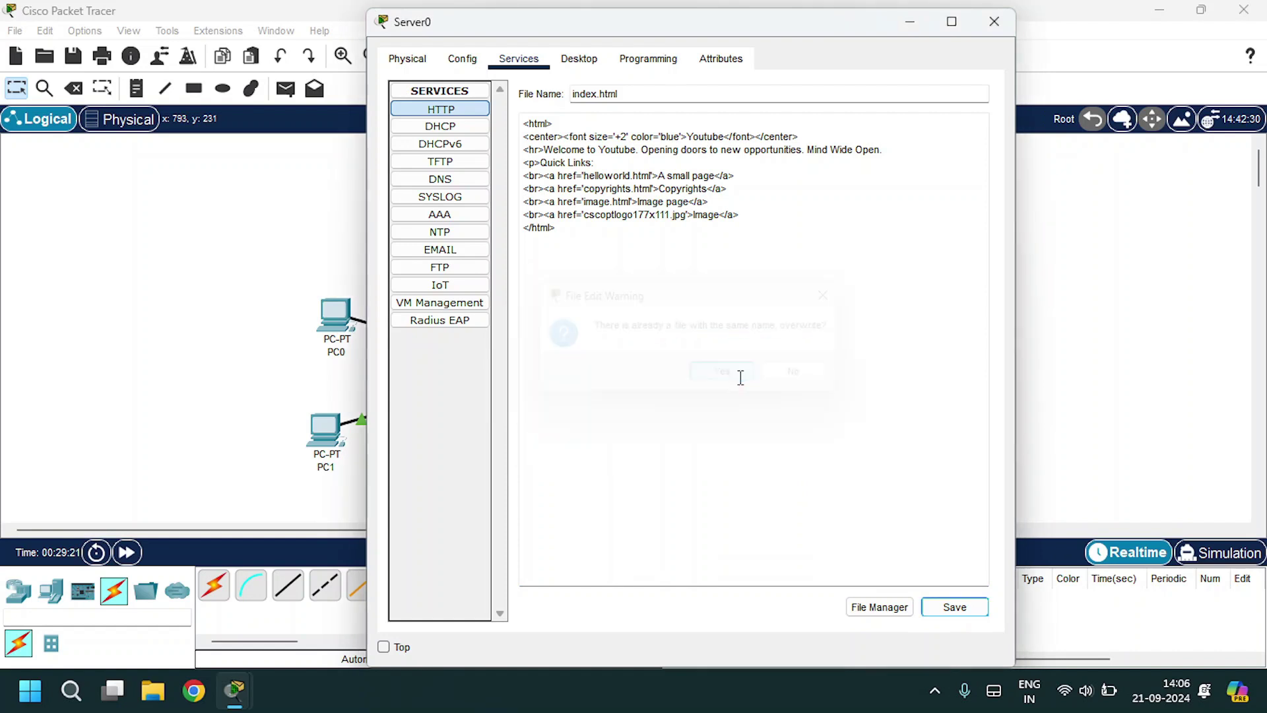
pyautogui.click(519, 61)
pyautogui.click(994, 21)
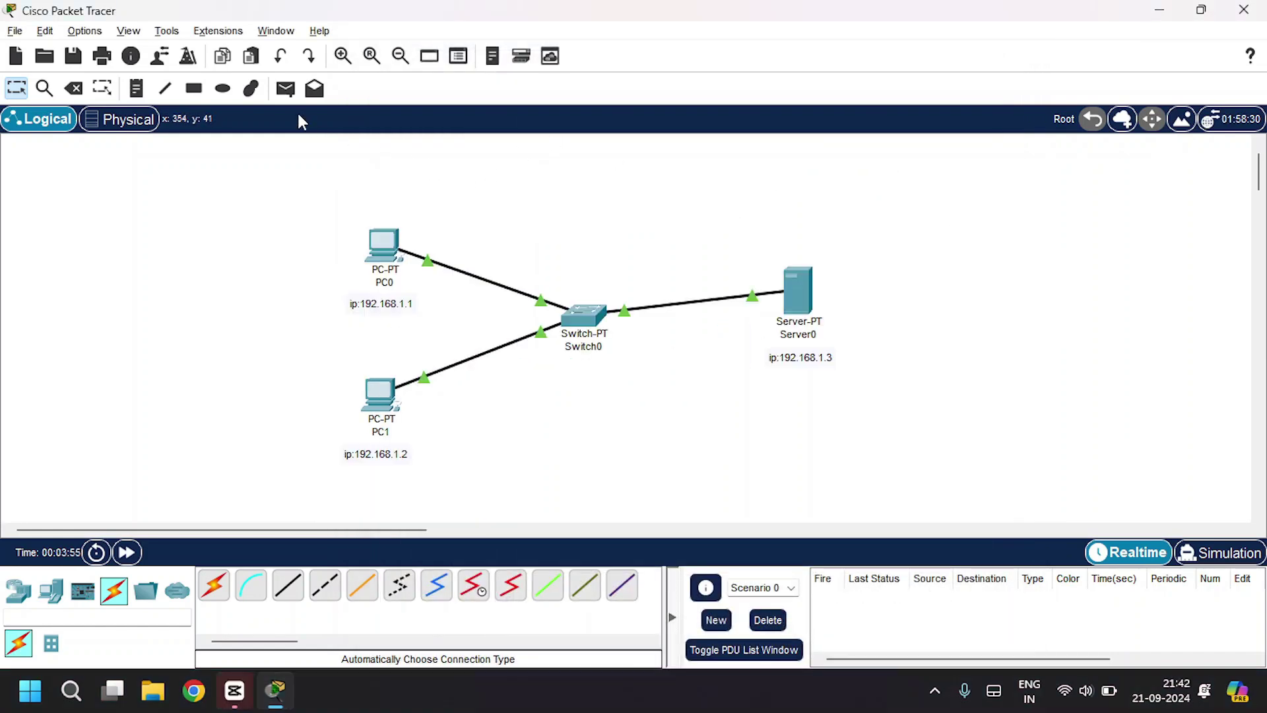
# Test connectivity with simple PDUs from PC0 to Server0 and from Server0 to PC1, then delete the scenario
pyautogui.click(285, 91)
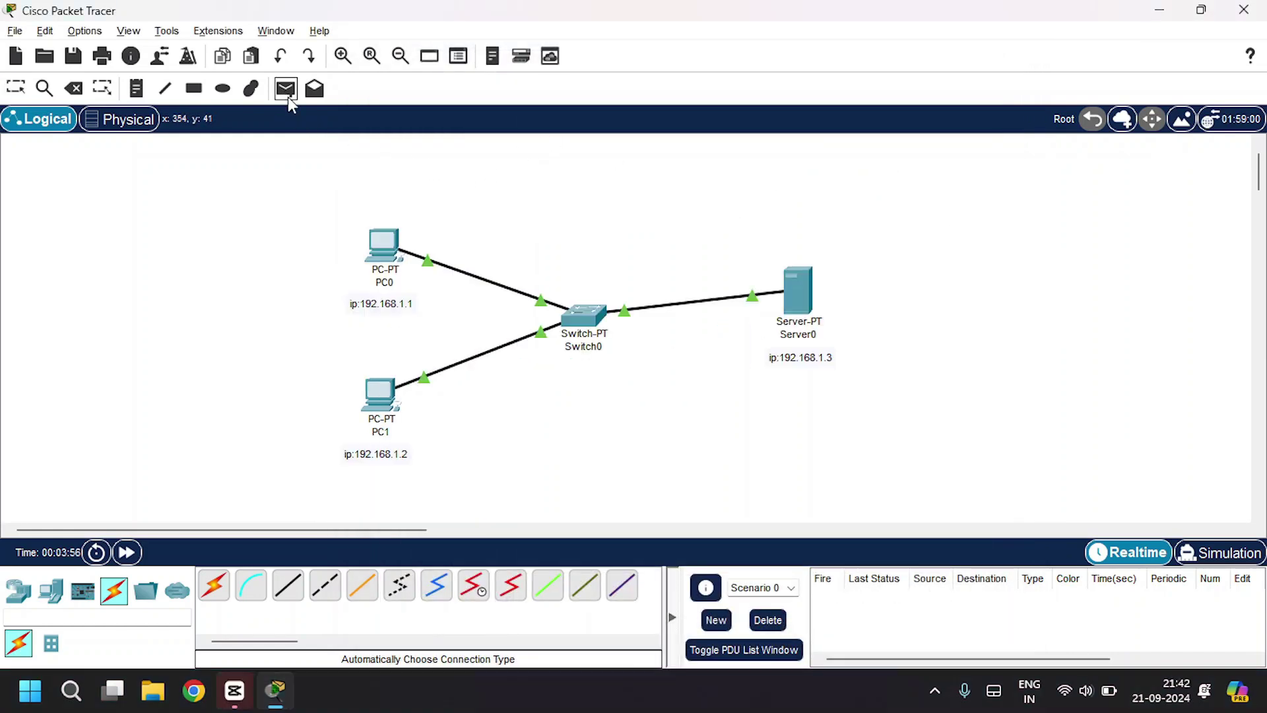
pyautogui.click(383, 244)
pyautogui.click(797, 290)
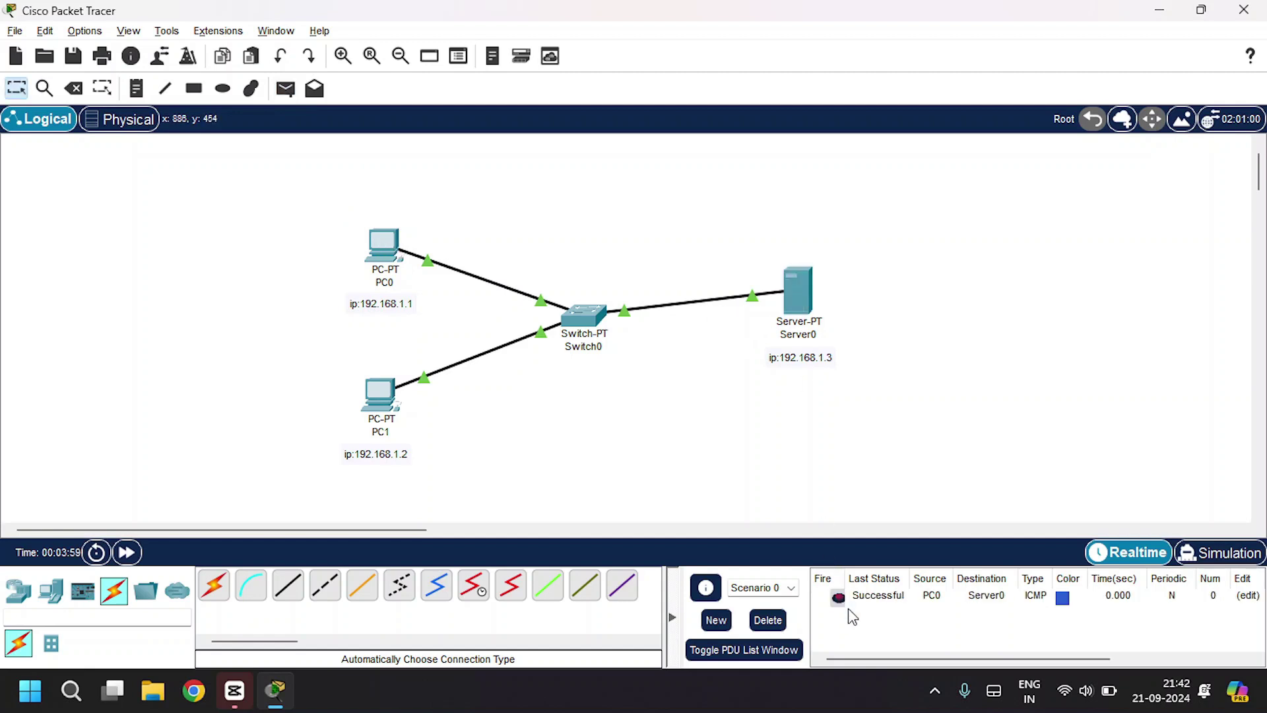
pyautogui.click(286, 89)
pyautogui.click(798, 291)
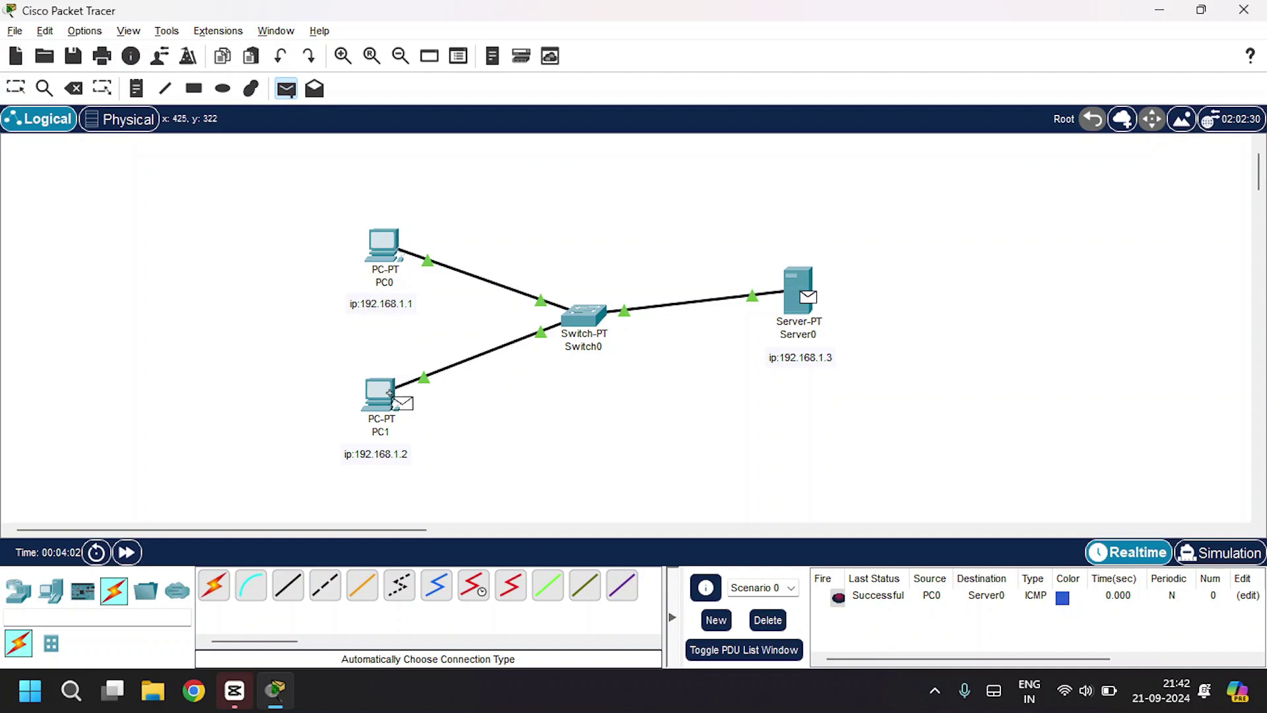
pyautogui.click(383, 396)
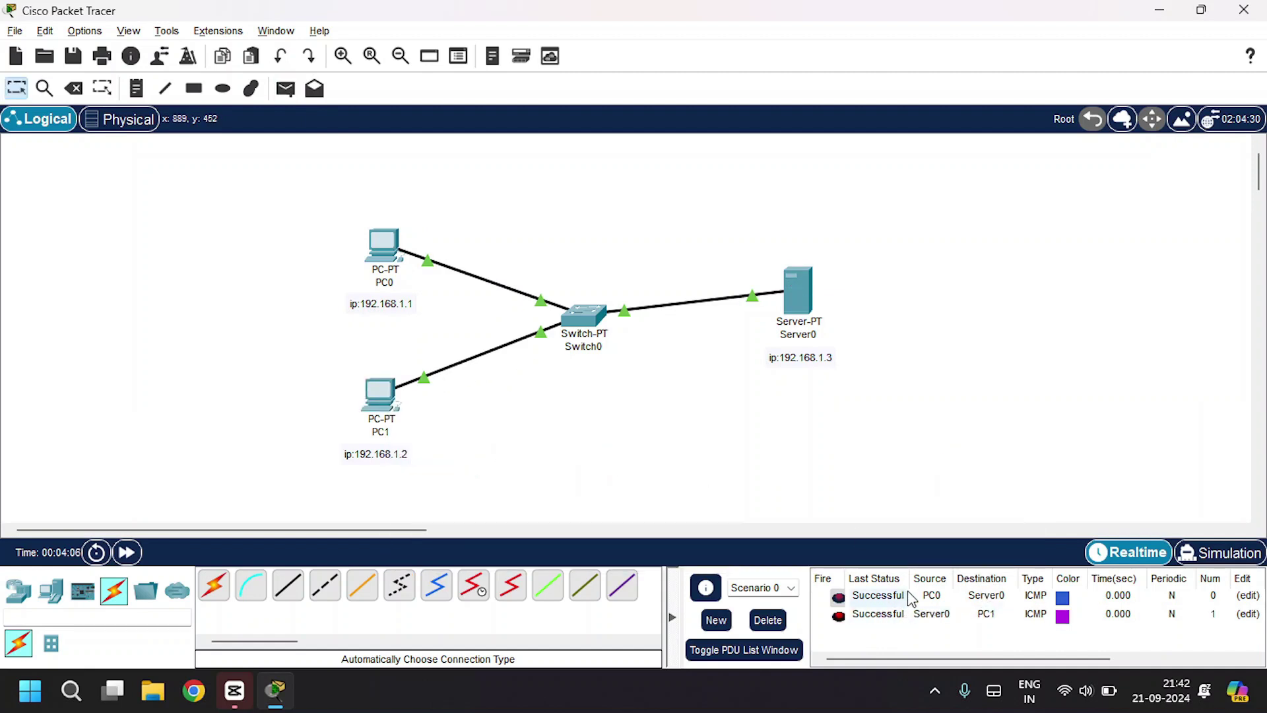
pyautogui.click(769, 624)
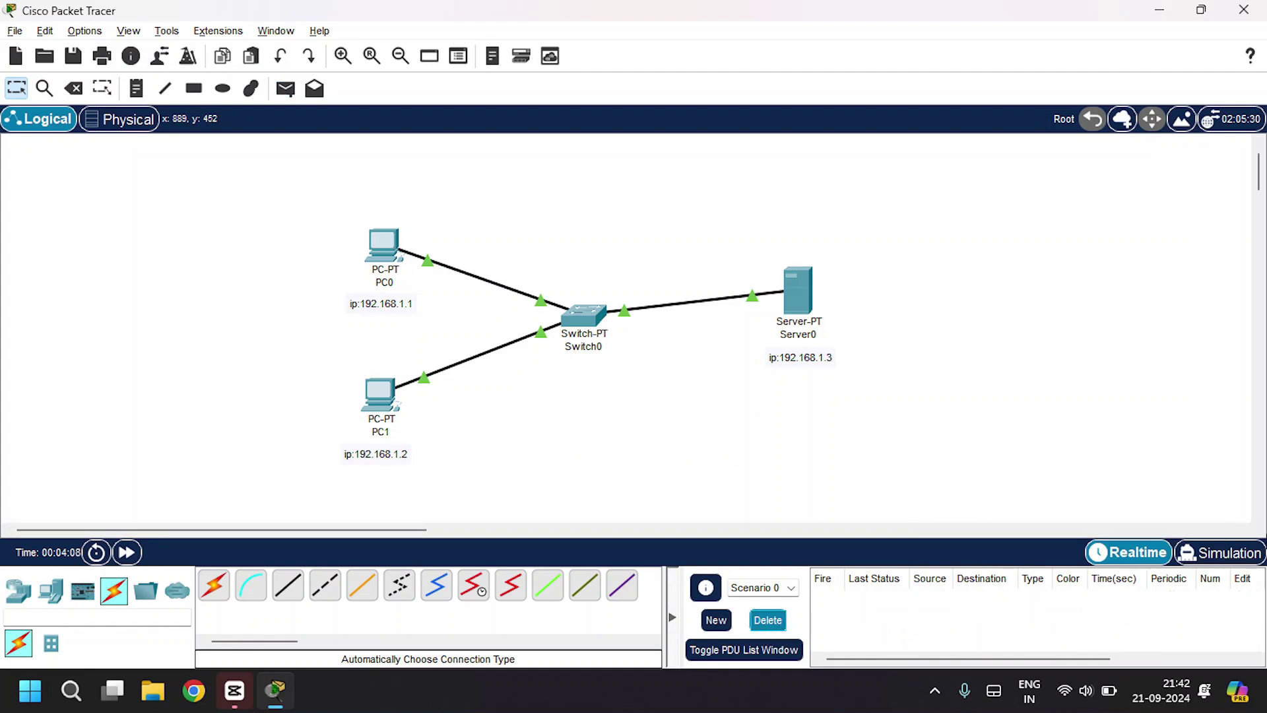
# Switch to Simulation mode, add a simple PDU from PC0 to Server0 and play the simulation
pyautogui.click(1208, 552)
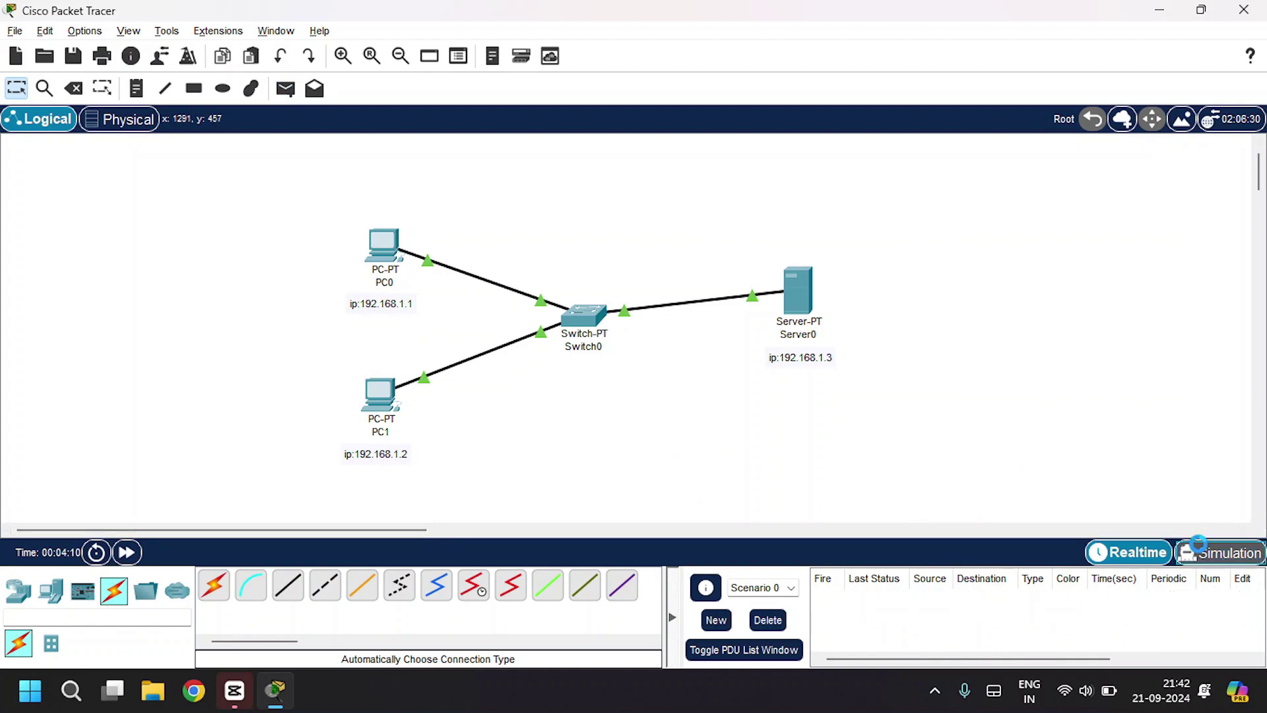
pyautogui.click(285, 88)
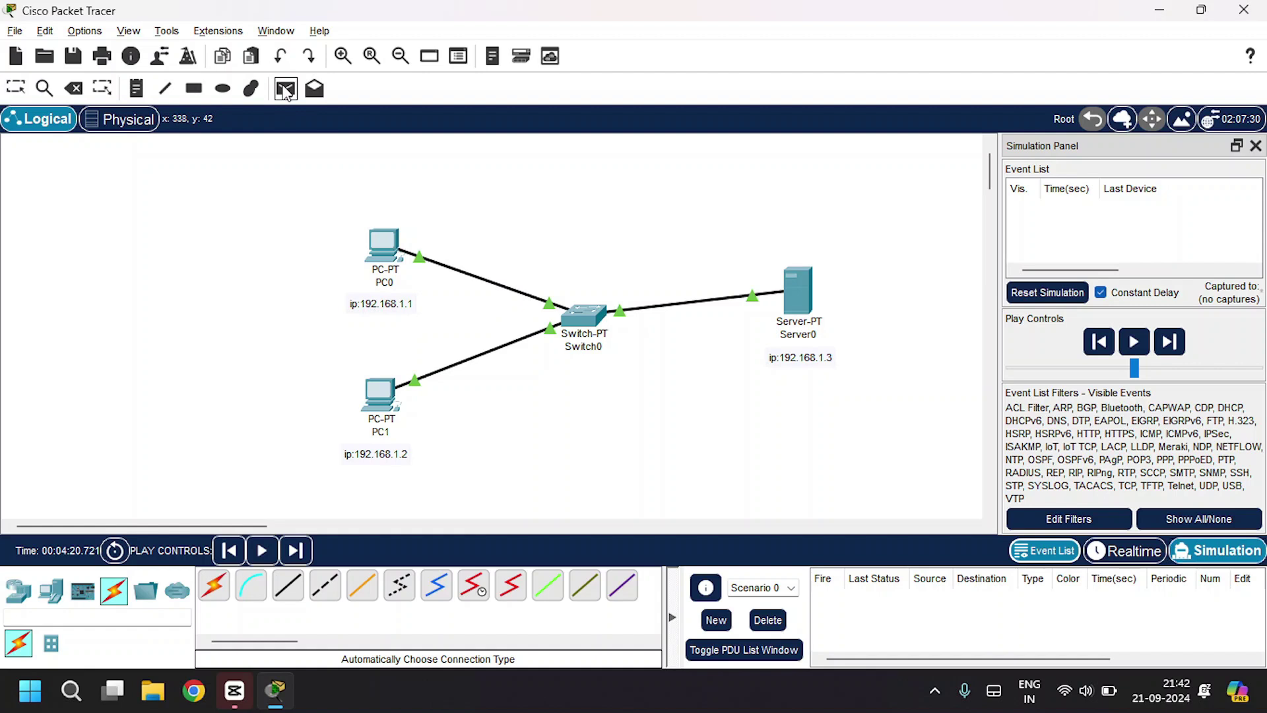
pyautogui.click(394, 253)
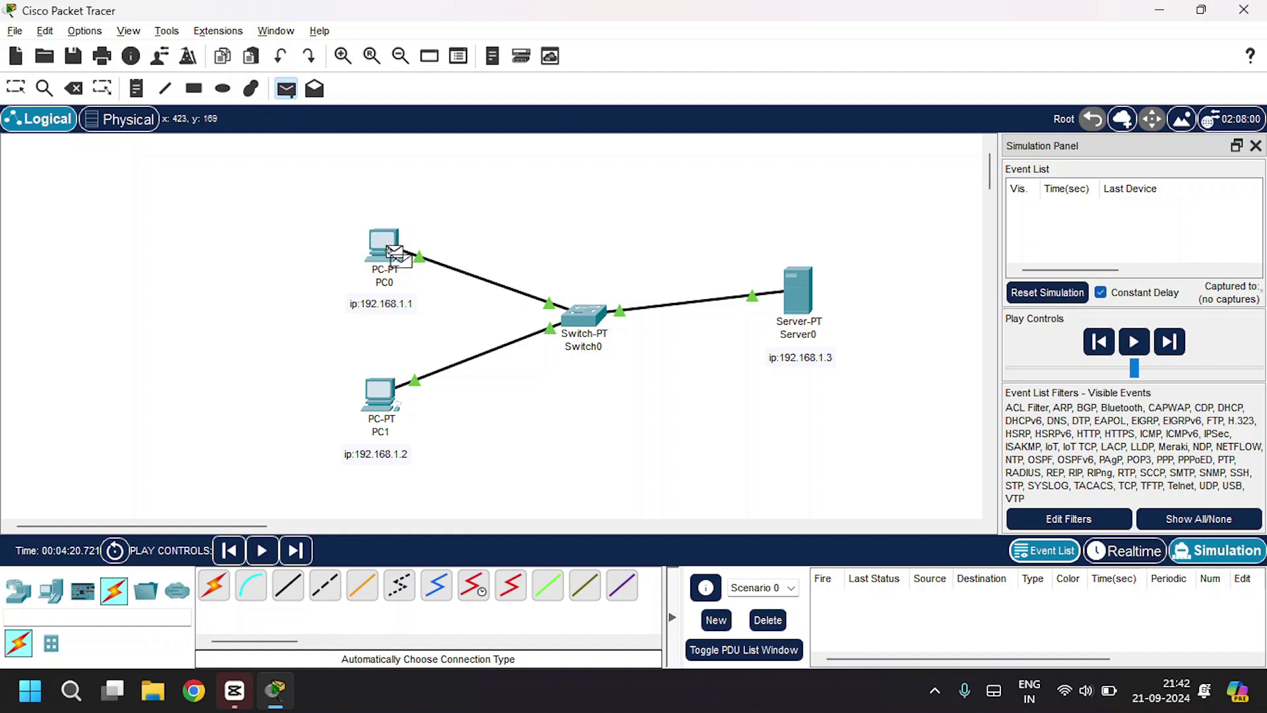
pyautogui.click(812, 304)
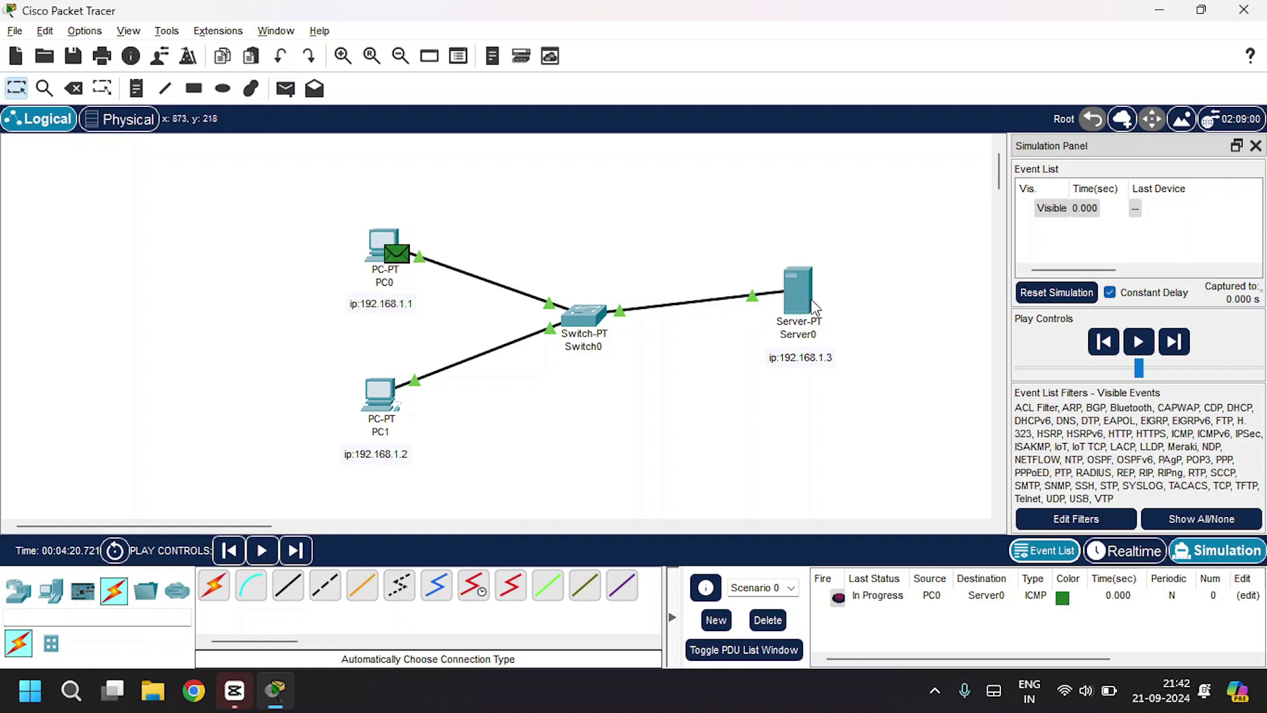
pyautogui.click(1138, 342)
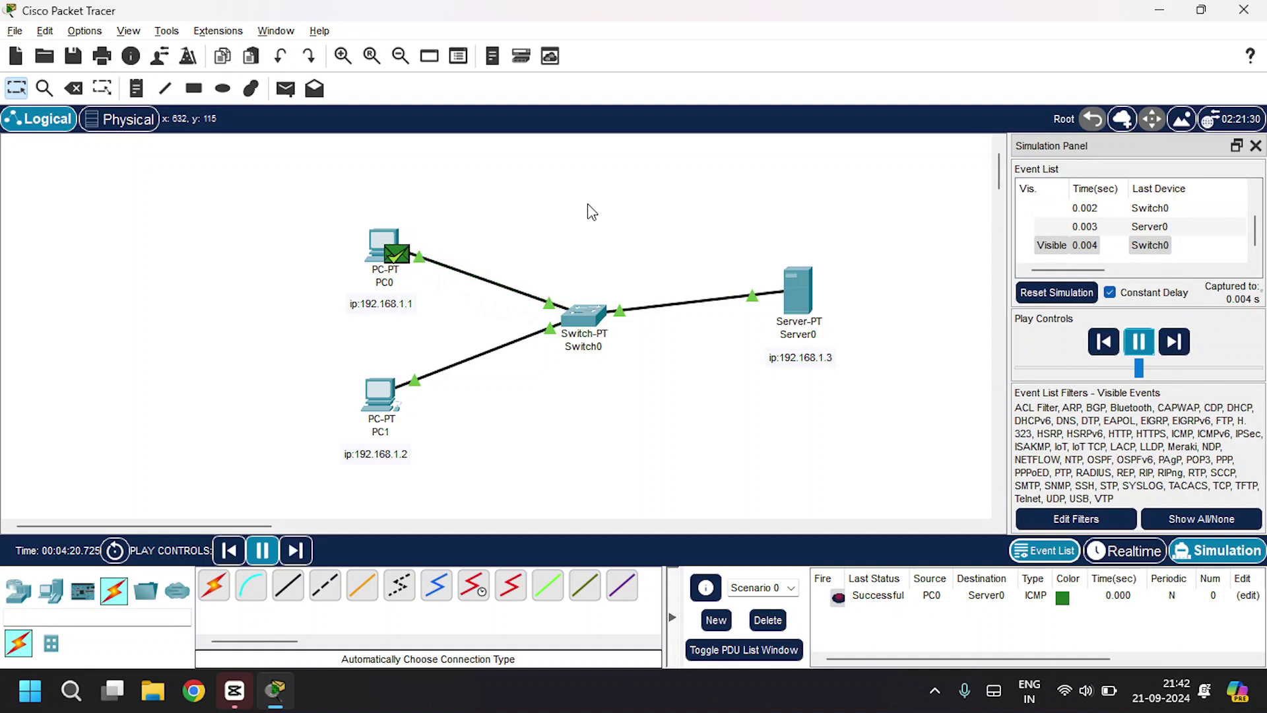
# Close the Simulation Panel, return to Realtime mode and delete the PDU scenario
pyautogui.click(1256, 145)
pyautogui.click(1125, 550)
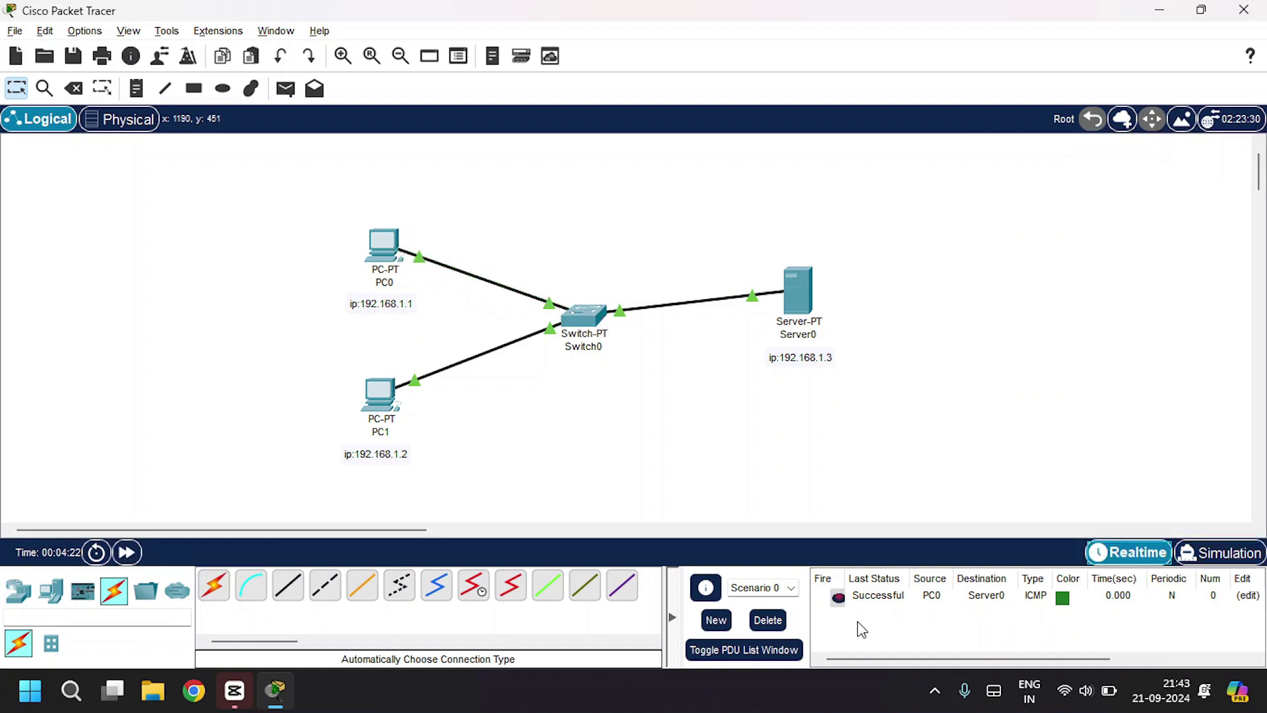
pyautogui.click(768, 620)
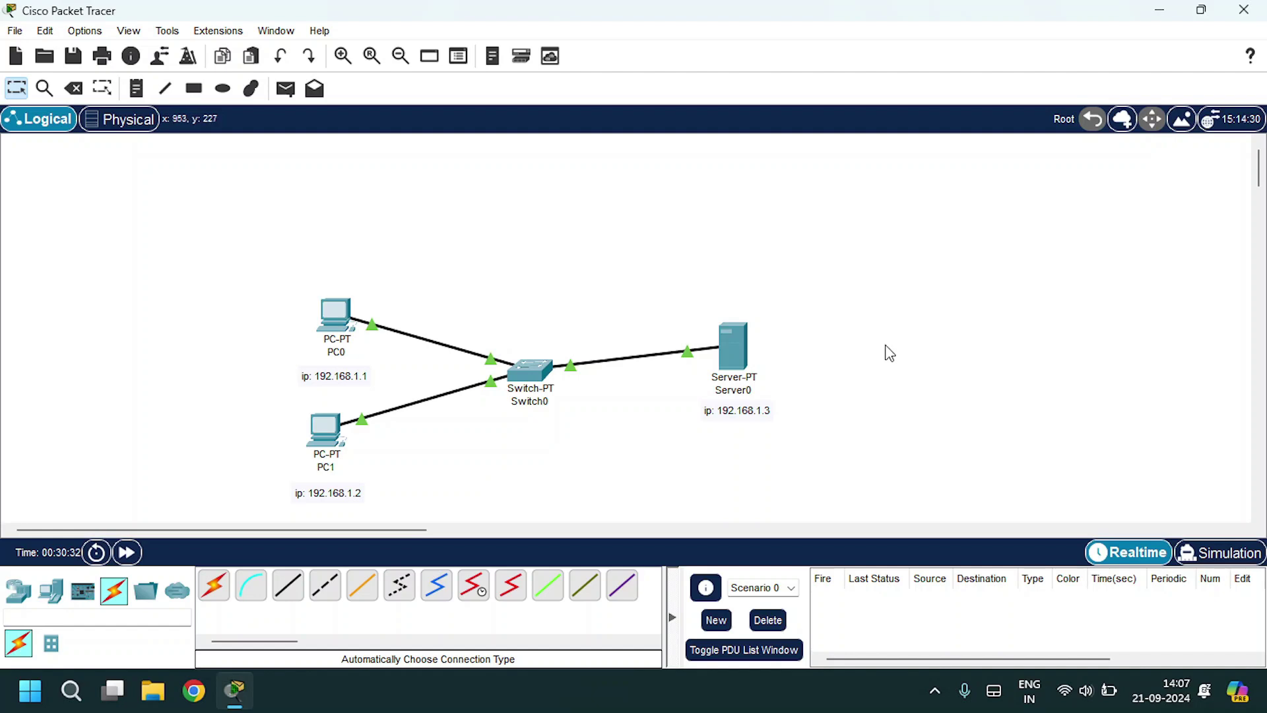
# Load 192.168.1.3 in PC0's Web Browser and check the heading and welcome line of the served page
pyautogui.click(336, 316)
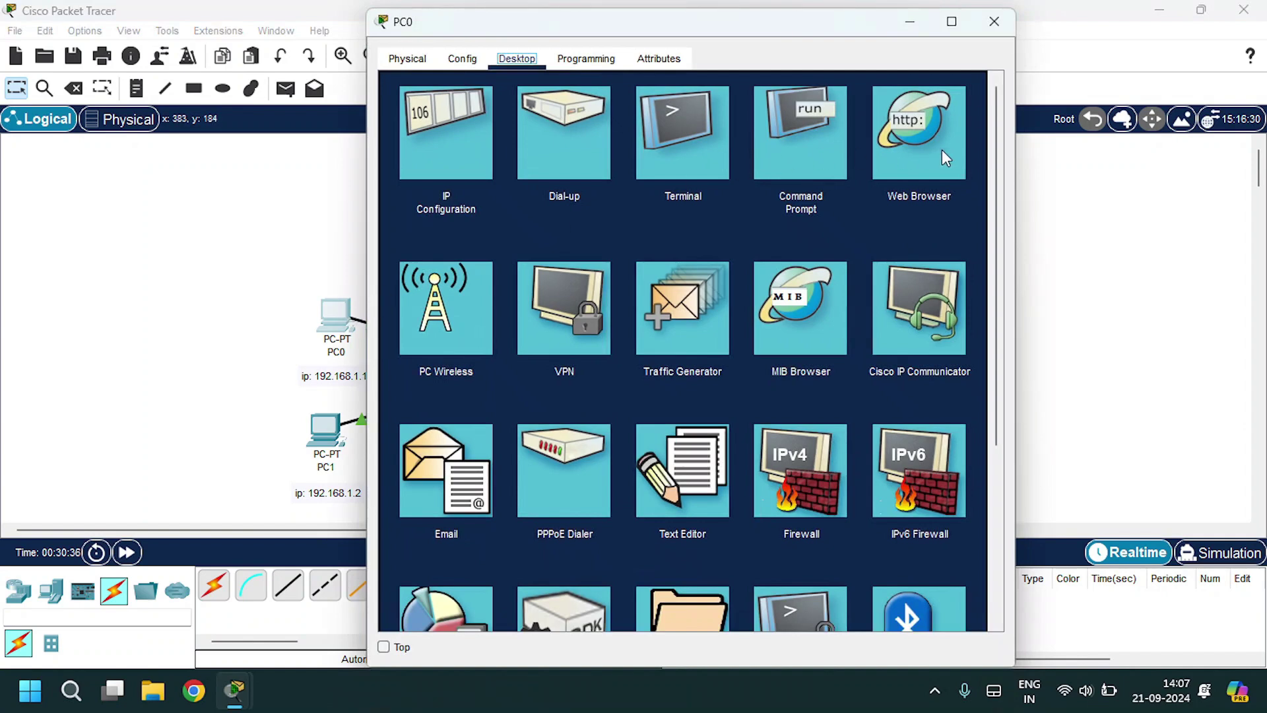
pyautogui.click(933, 134)
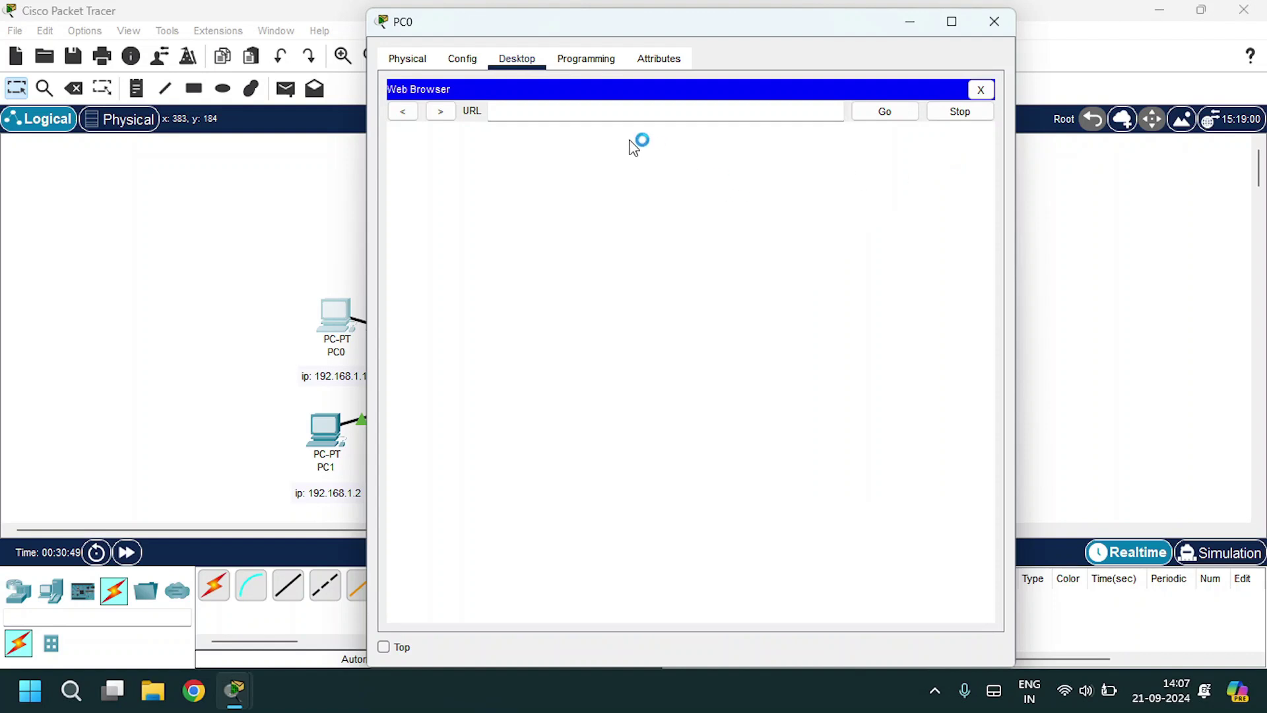
pyautogui.moveTo(689, 28); pyautogui.dragTo(341, 37)
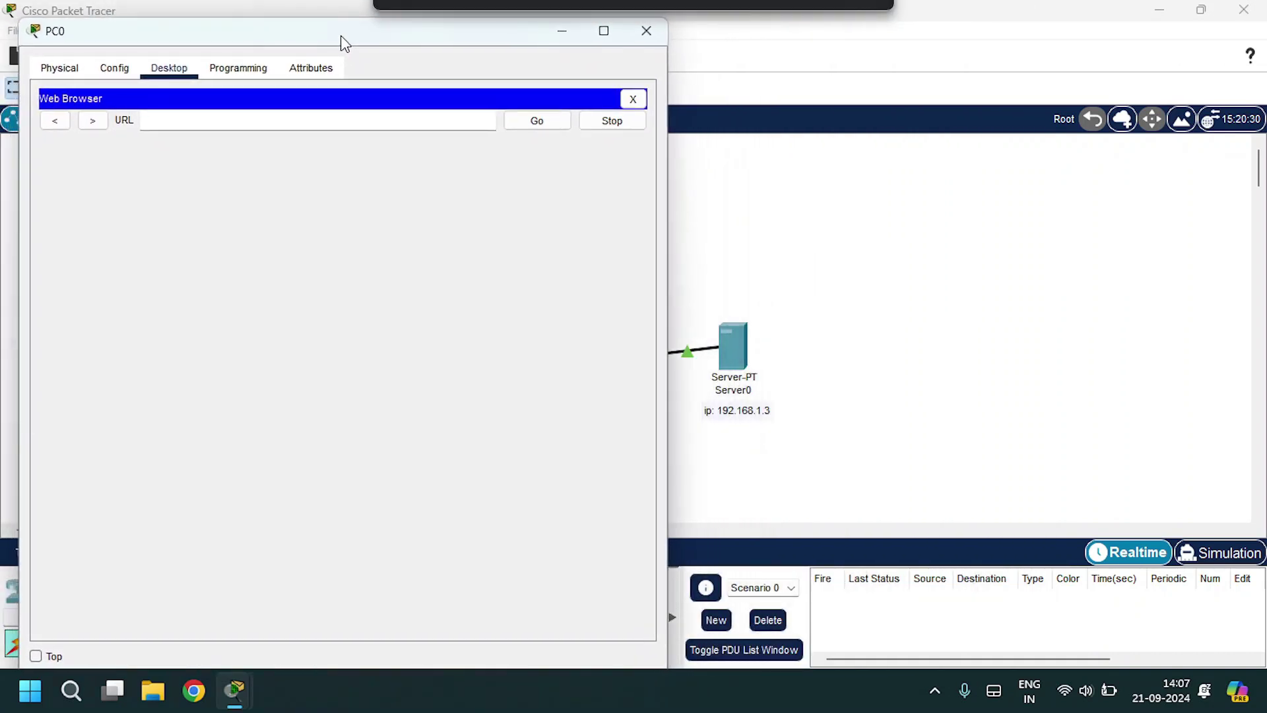
pyautogui.click(208, 119)
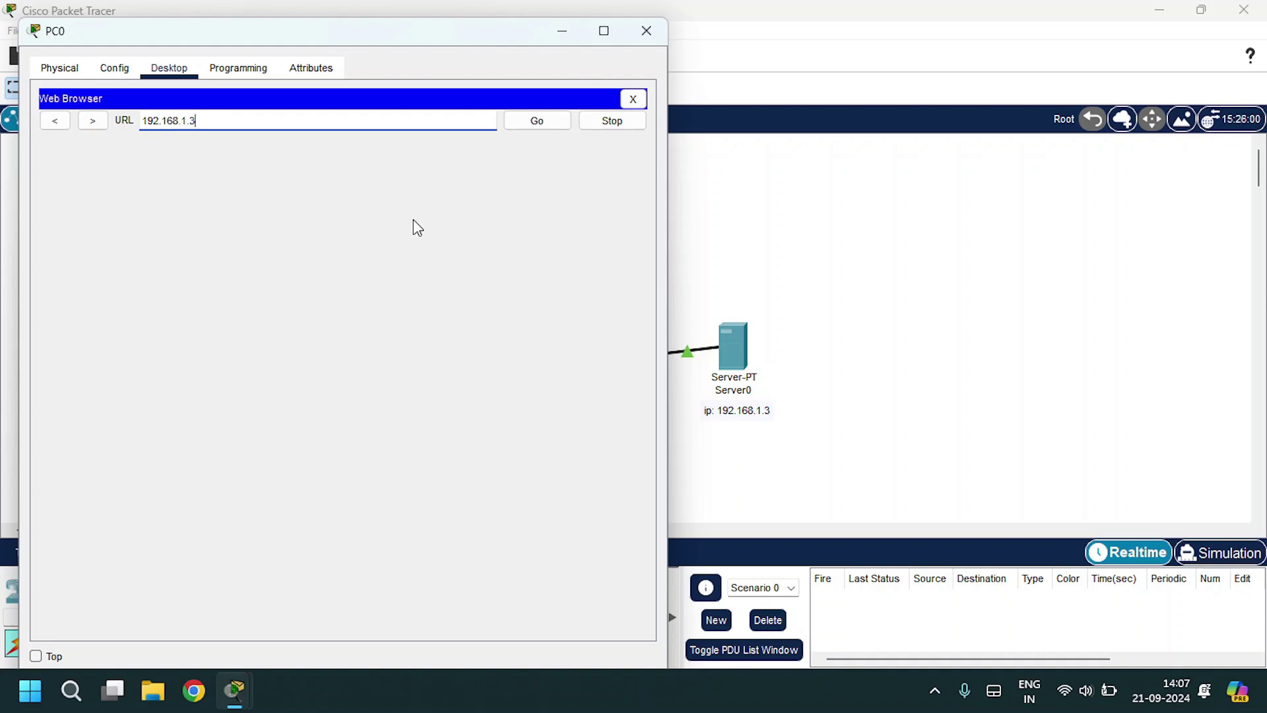
pyautogui.press('Return')
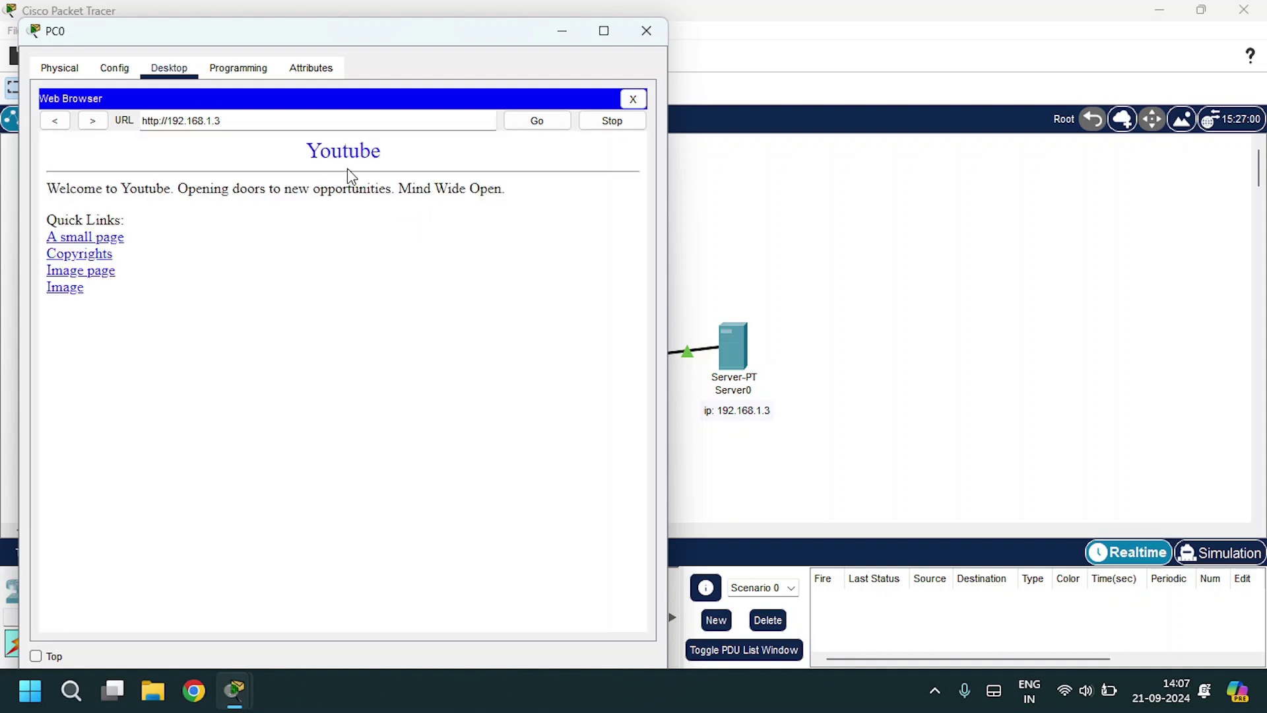
pyautogui.moveTo(418, 157); pyautogui.dragTo(288, 157)
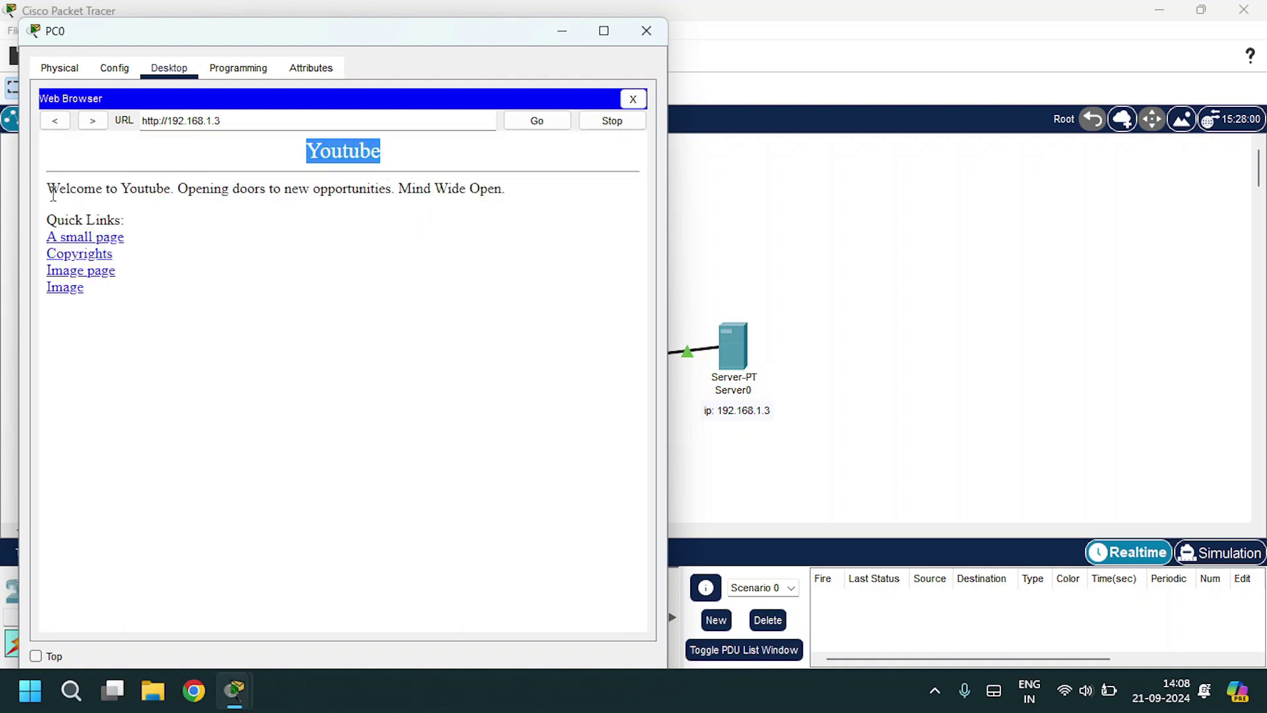
pyautogui.moveTo(48, 190); pyautogui.dragTo(542, 197)
pyautogui.moveTo(584, 32); pyautogui.dragTo(607, 41)
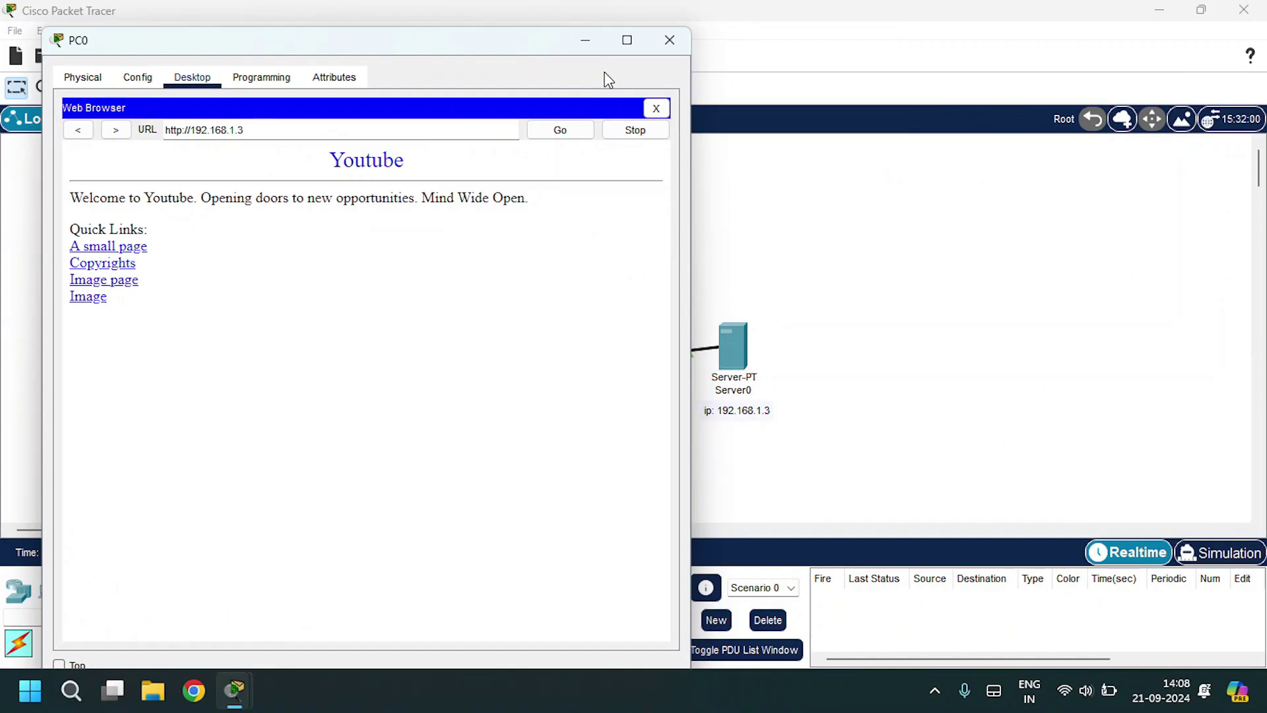